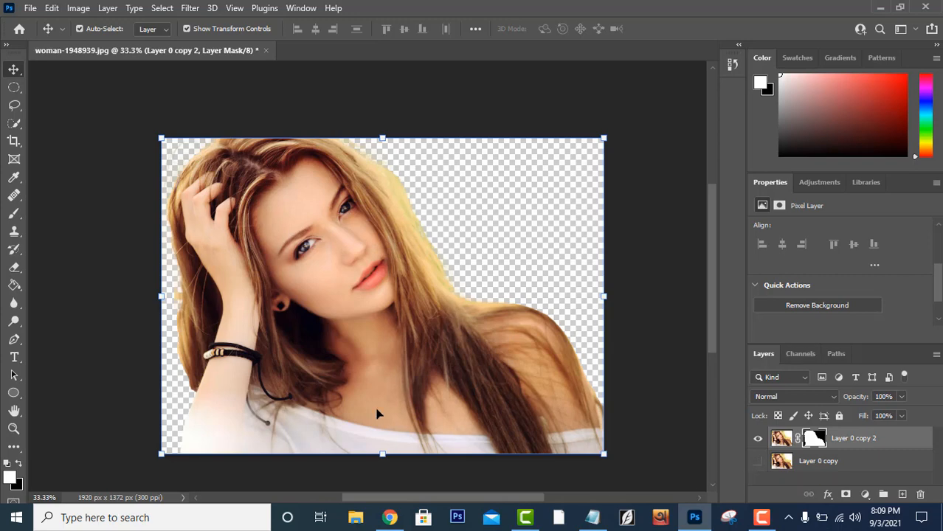
Switch to the Eraser on the cutout layer and raise its brush hardness to the maximum
key("ctrl+plus")
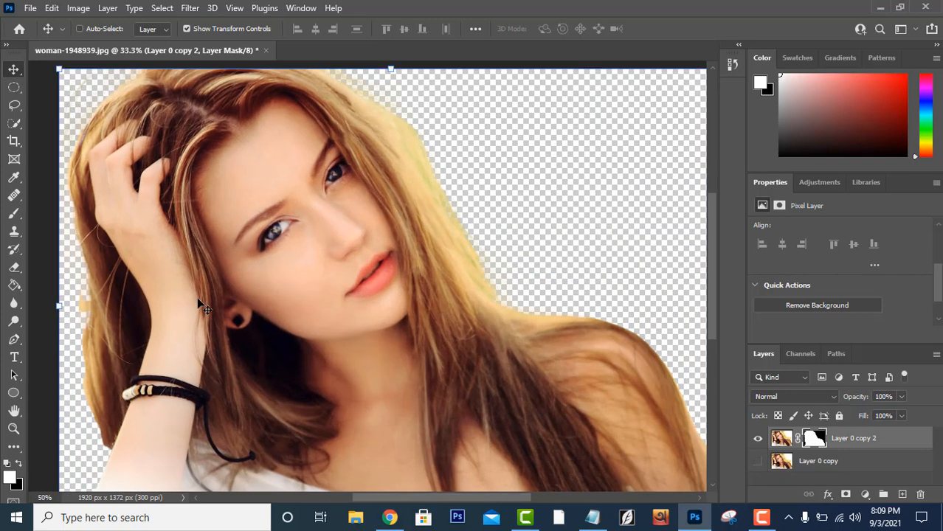
left_click(14, 268)
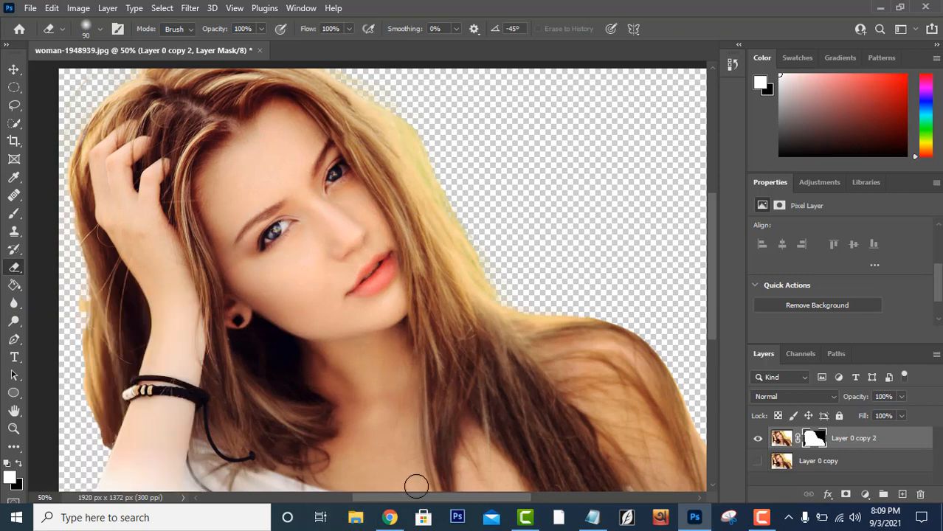
left_click_drag(417, 500, 380, 501)
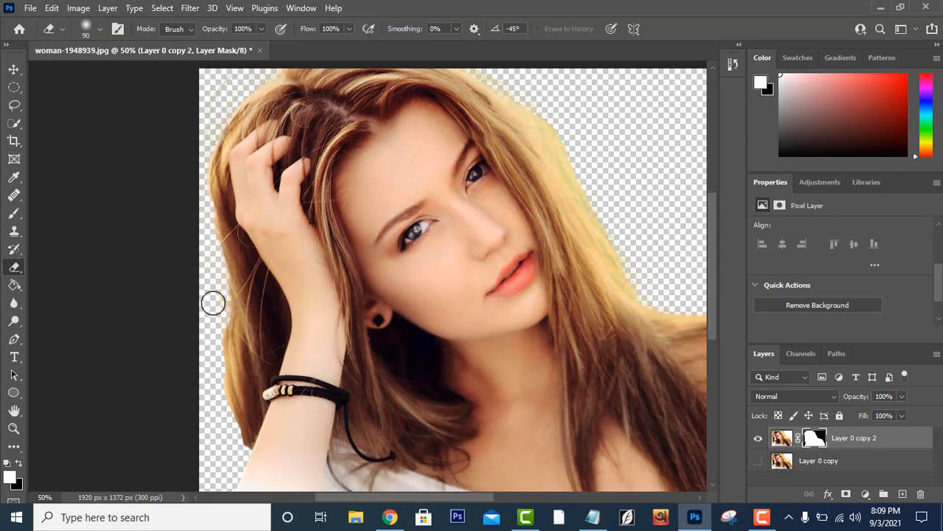
left_click(82, 26)
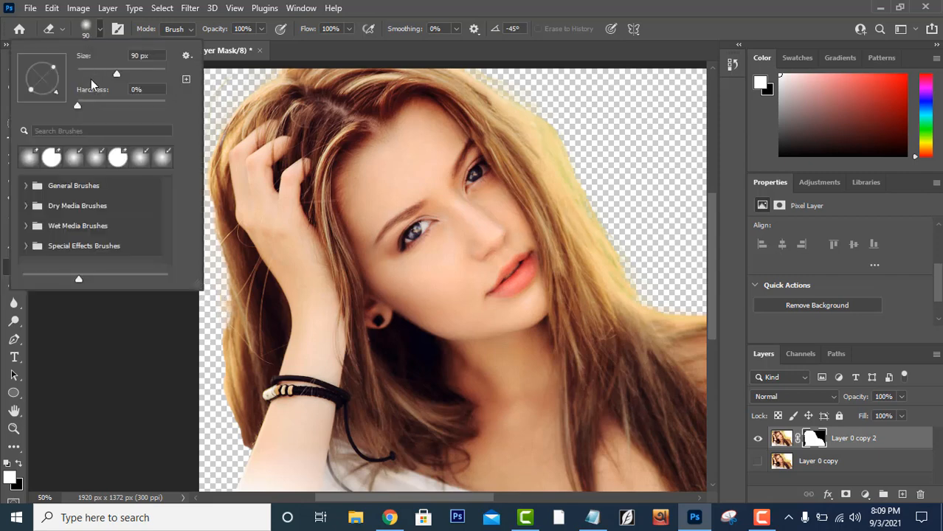
left_click_drag(79, 106, 170, 107)
left_click(289, 47)
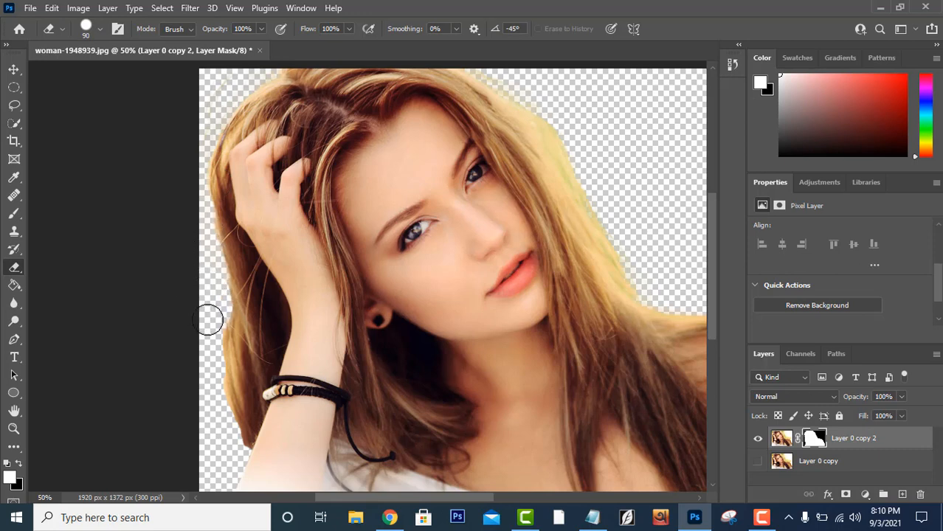
Create a new landscape document of 1280 x 720 px at 300 pixels/inch with a black background
left_click(14, 68)
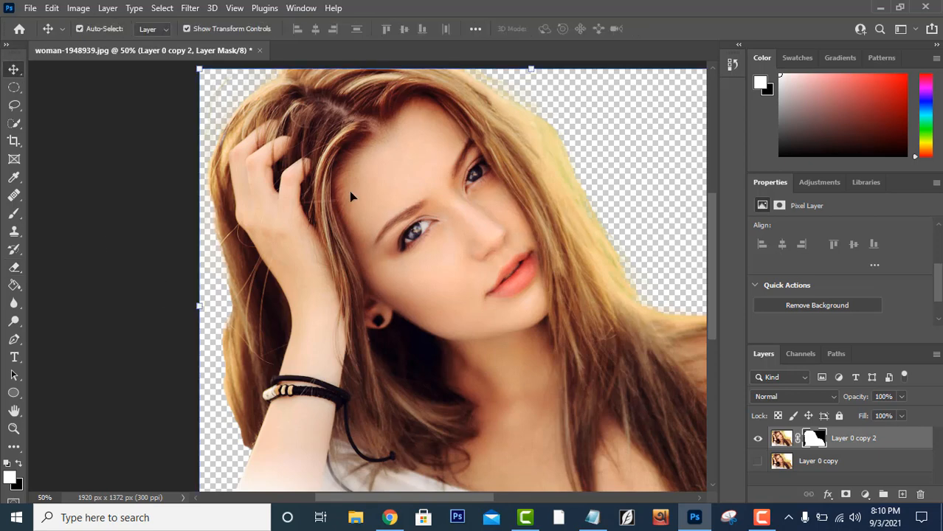
left_click_drag(349, 191, 349, 187)
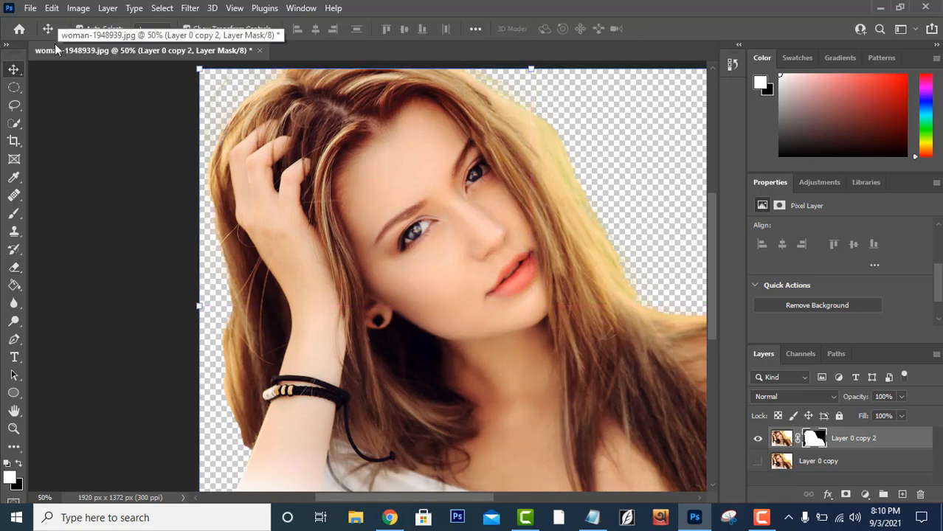
left_click(30, 8)
left_click(33, 23)
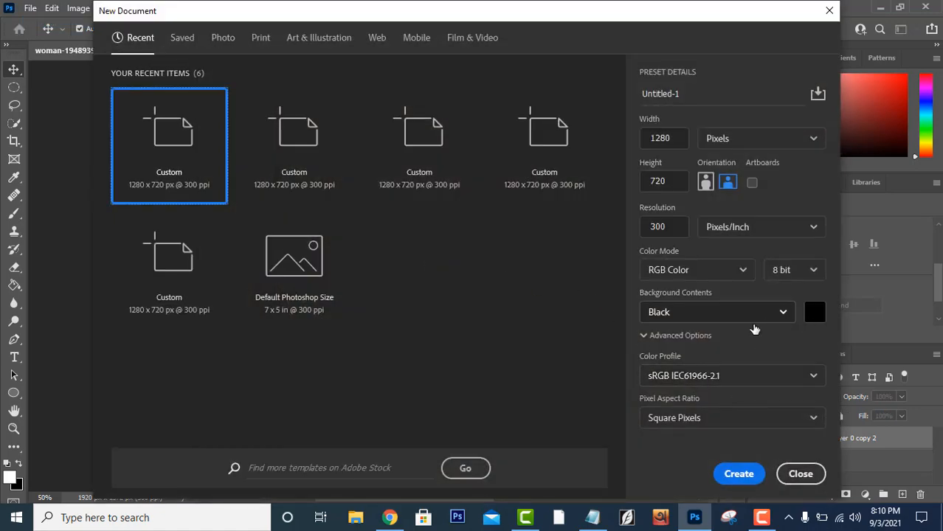
left_click(740, 477)
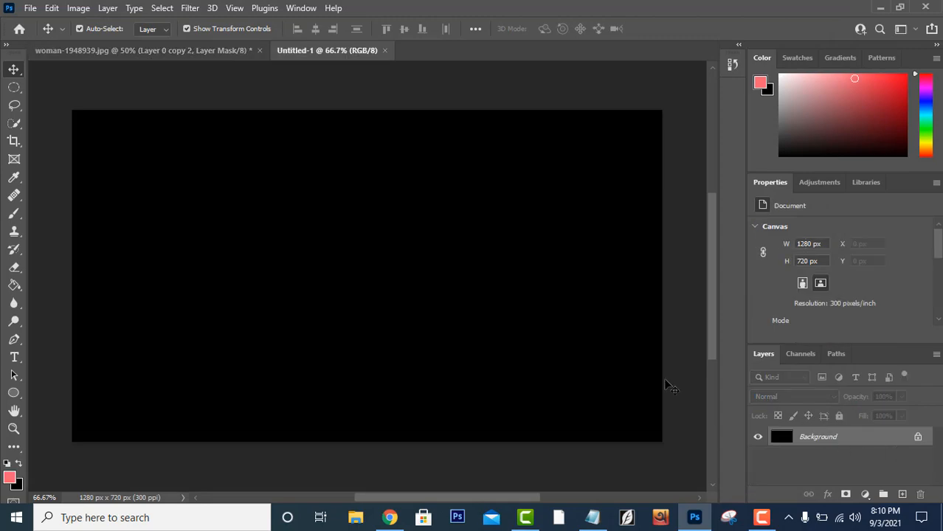
Bring the woman cutout layer into the new document and scale it to about 53%, filling the canvas height against its right edge
left_click(205, 53)
left_click_drag(462, 284, 329, 228)
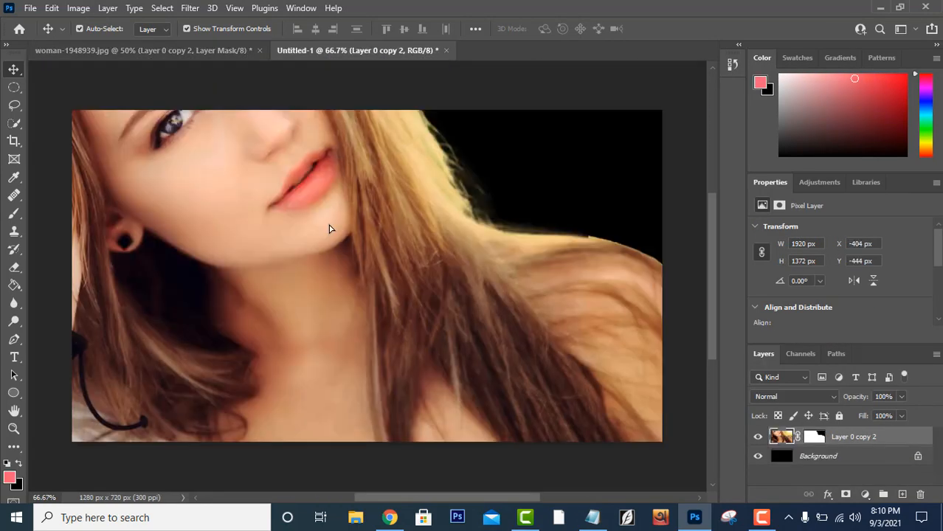
key("ctrl+minus")
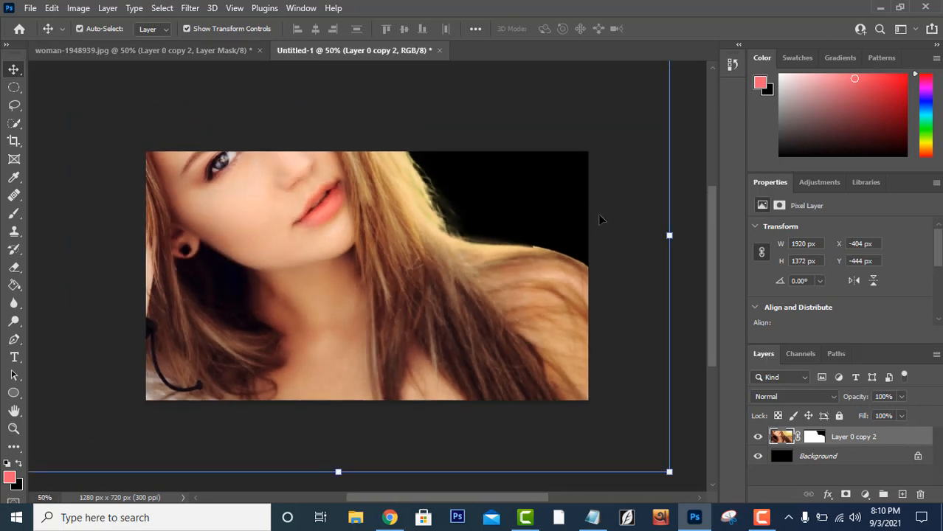
key("ctrl+minus")
left_click_drag(518, 135, 295, 373)
left_click_drag(226, 362, 418, 328)
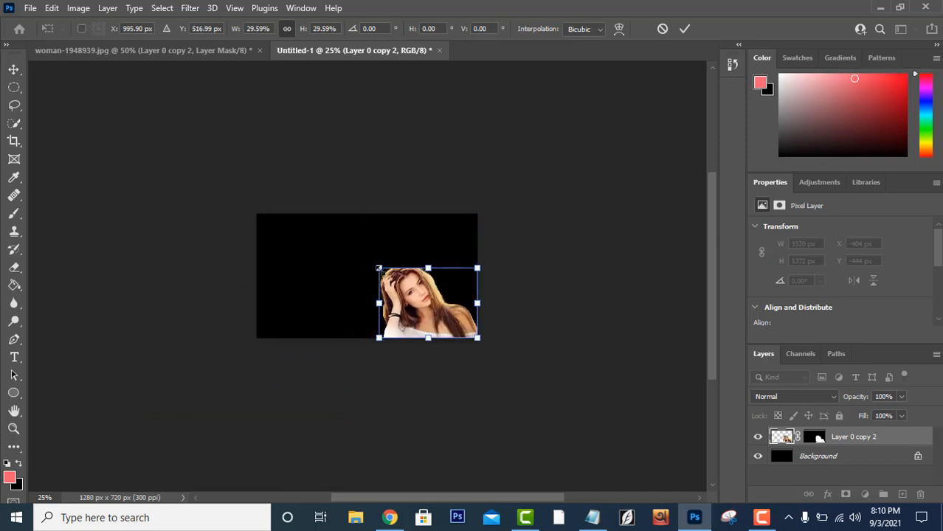
left_click_drag(379, 268, 296, 220)
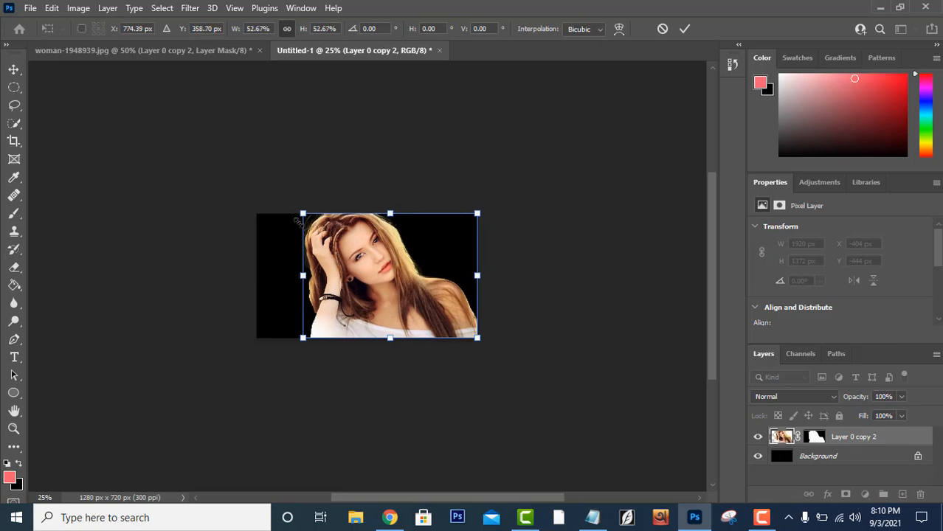
key("Return")
Draw an unfilled ellipse with a white 23 px stroke across the woman's face, about 863 x 210 px
key("ctrl+plus")
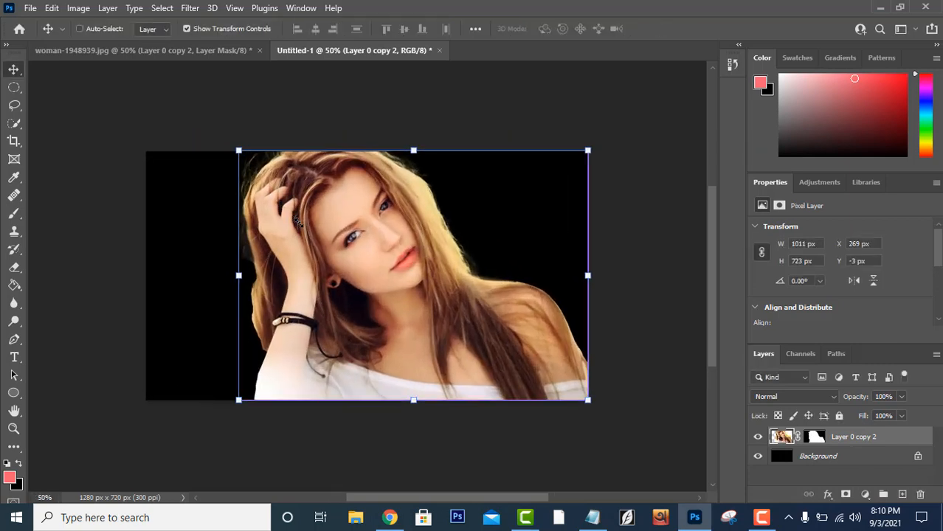
key("ctrl")
key("ctrl+plus")
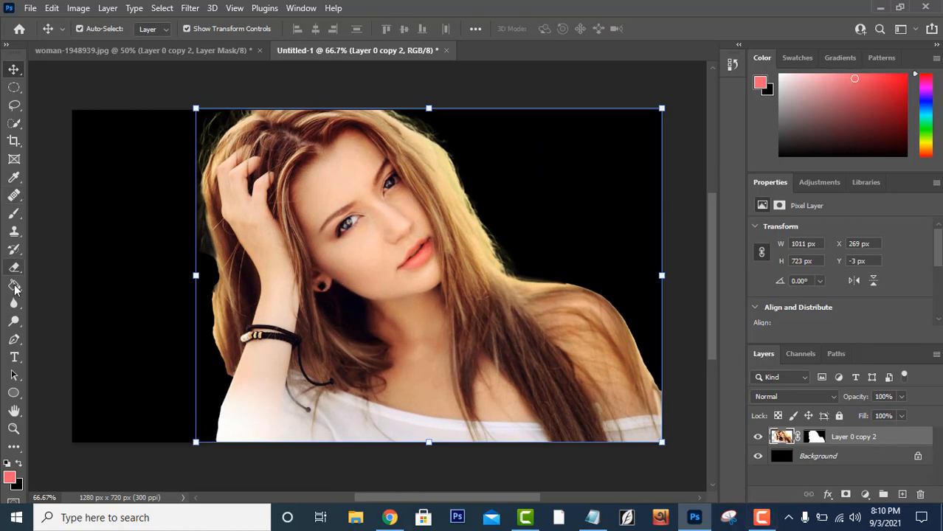
left_click_drag(13, 393, 42, 410)
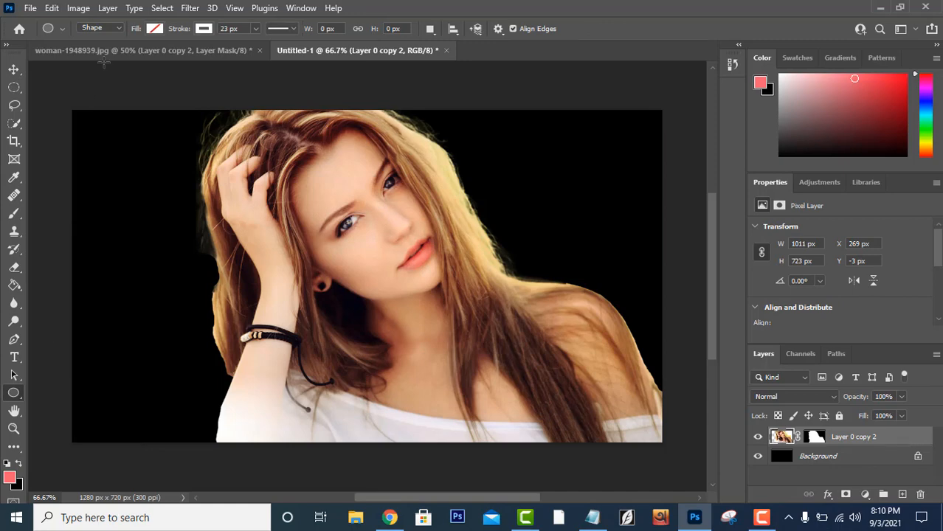
left_click(154, 29)
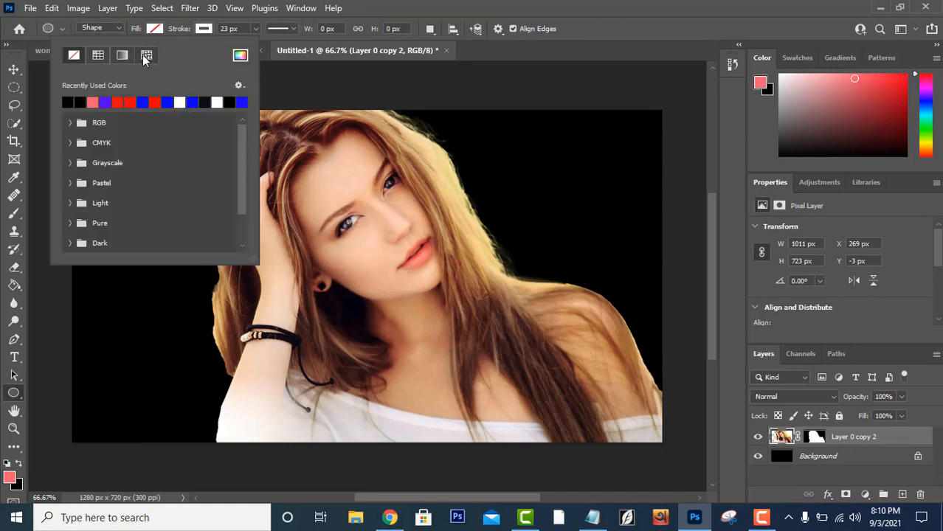
left_click(202, 30)
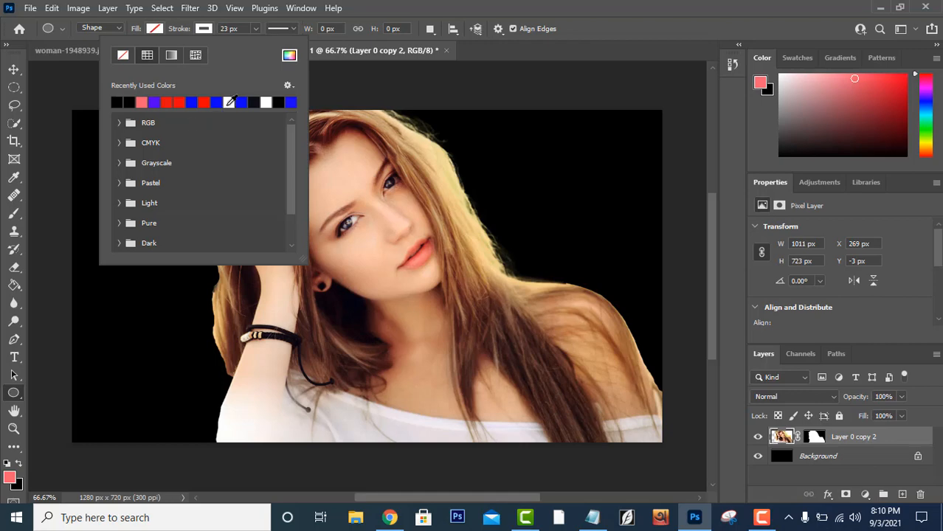
left_click(230, 102)
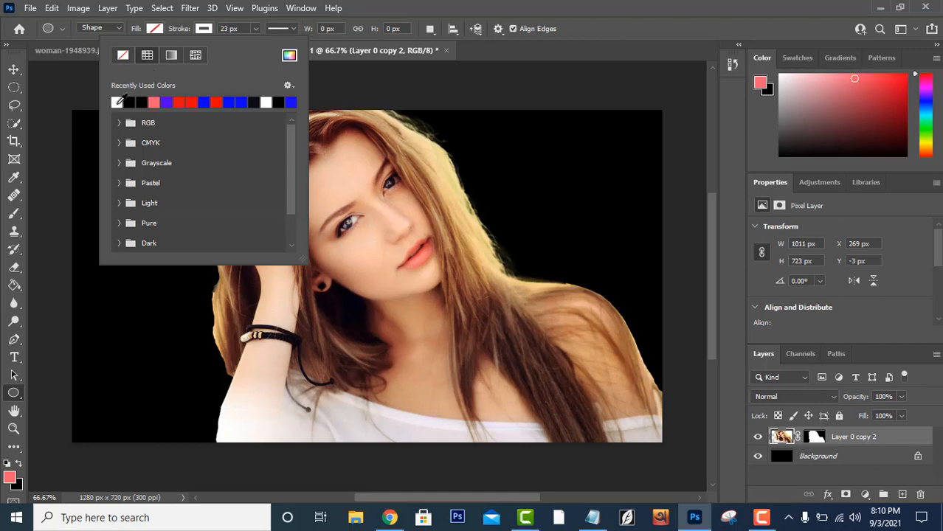
left_click(517, 52)
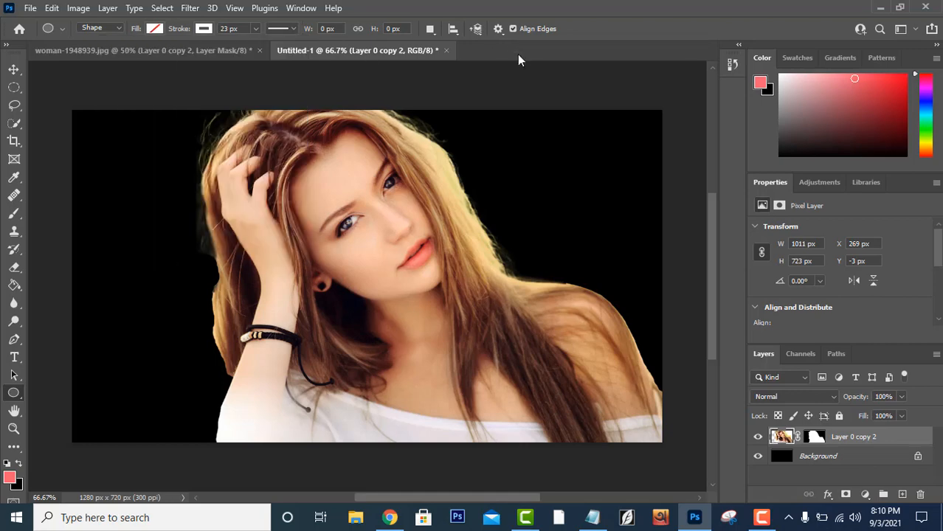
mouse_move(154, 185)
left_mouse_down()
mouse_move(244, 216)
mouse_move(553, 281)
left_mouse_up()
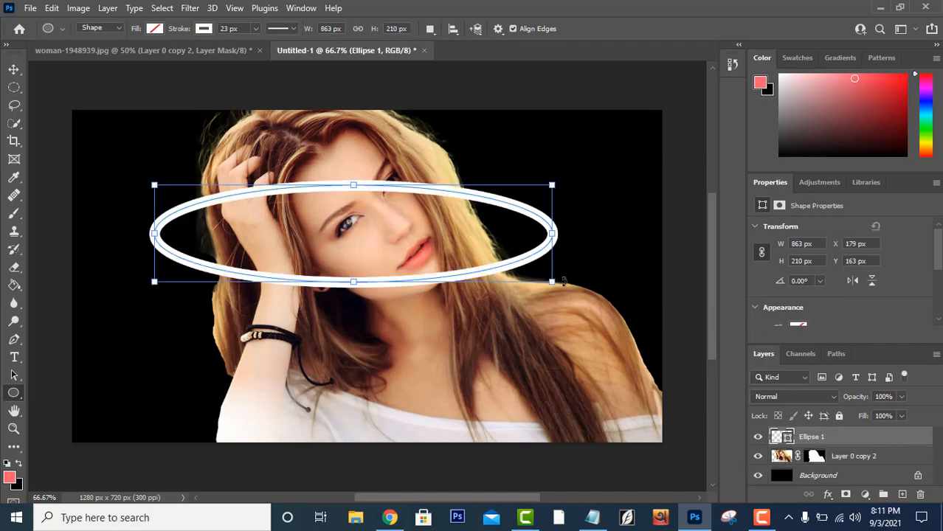
left_click(13, 69)
left_click(151, 127)
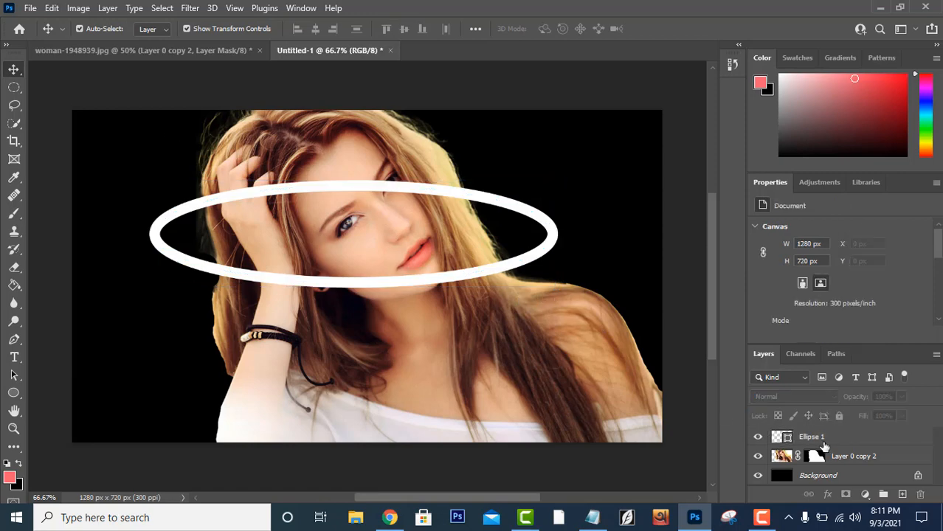
Duplicate the ellipse layer, keeping the default copy name
left_click(829, 440)
right_click(830, 440)
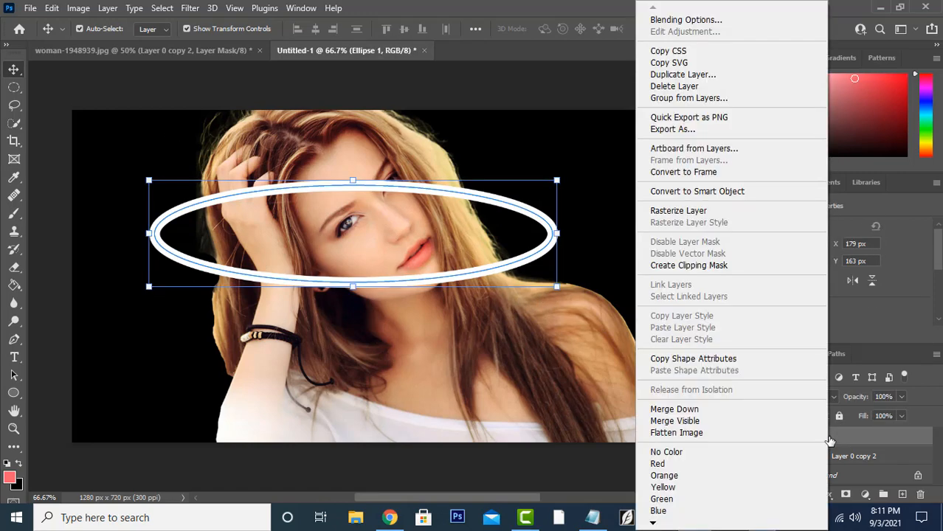
left_click(721, 76)
left_click(604, 134)
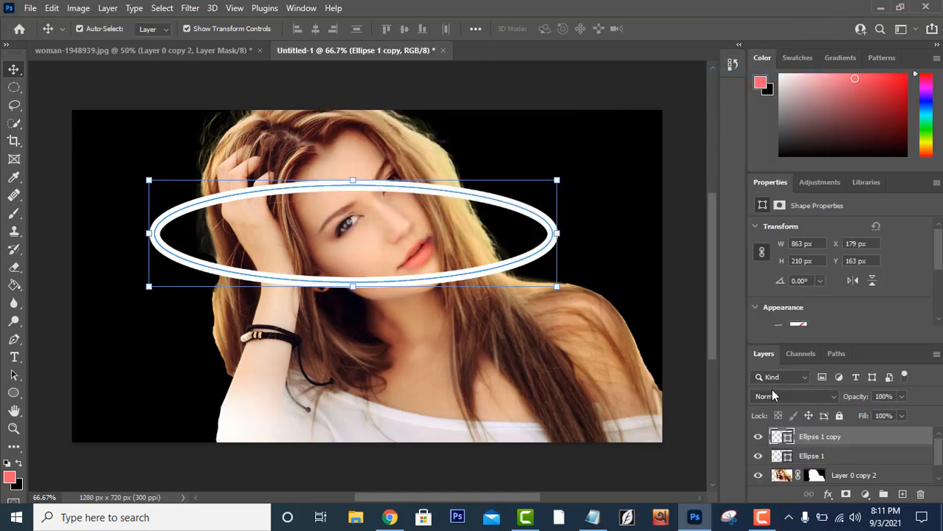
Add a Stroke layer style to the original ellipse beneath its copy
left_click(809, 460)
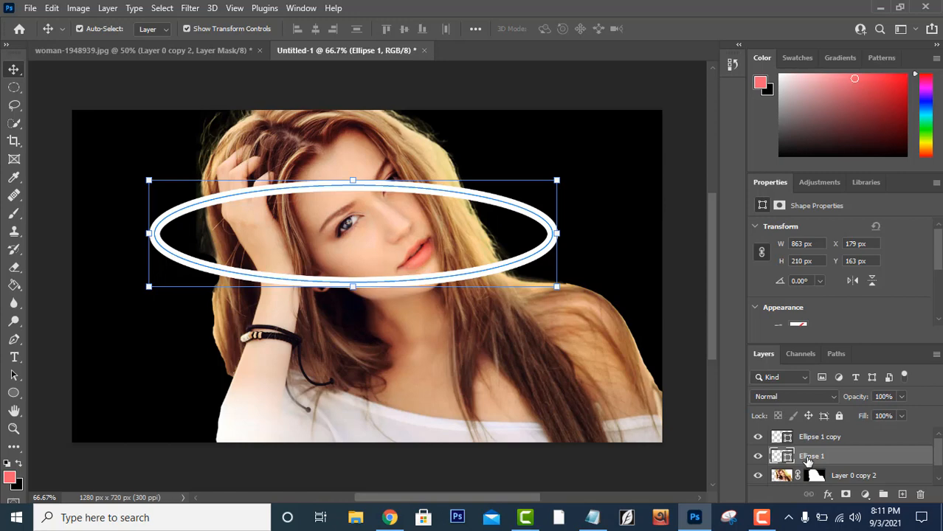
right_click(809, 459)
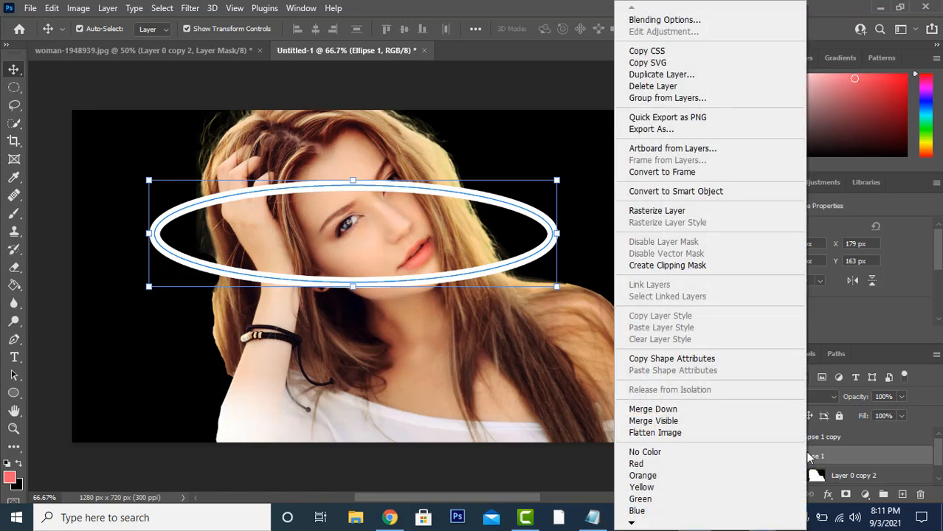
left_click(682, 21)
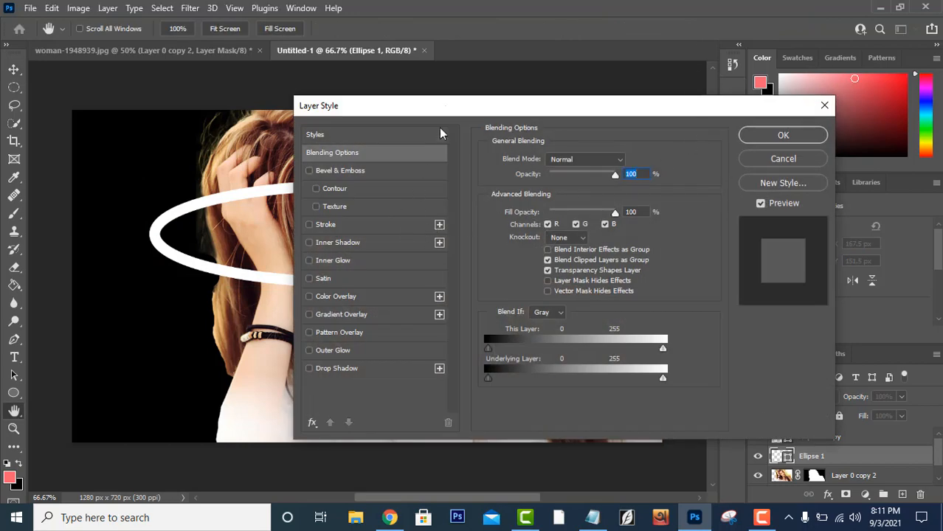
left_click_drag(446, 103, 606, 95)
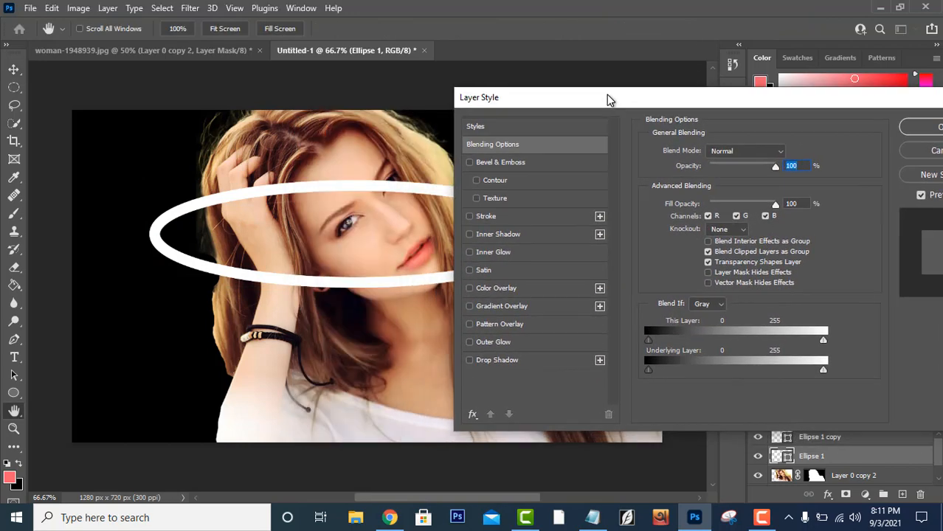
left_click(473, 216)
left_click(498, 216)
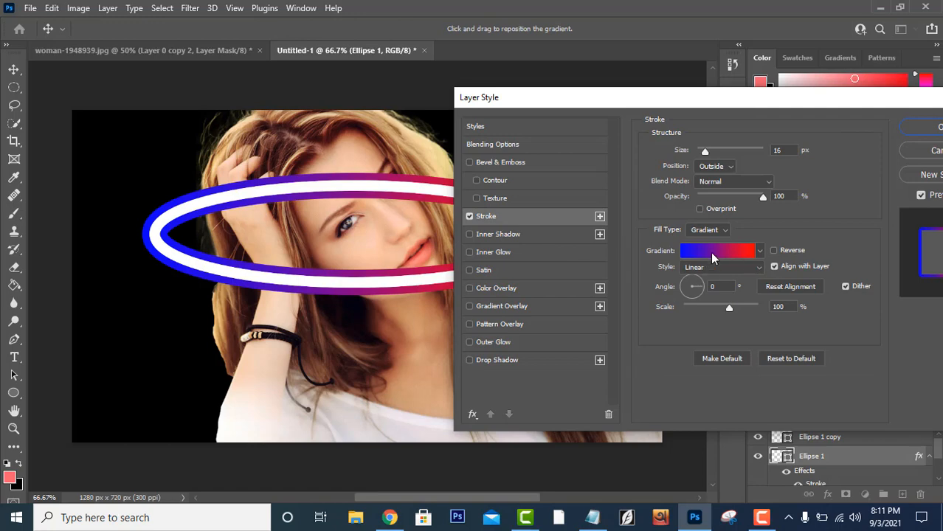
Set the starting color stop of the ellipse's stroke gradient to blue 0903fd
left_click(713, 253)
left_click(590, 361)
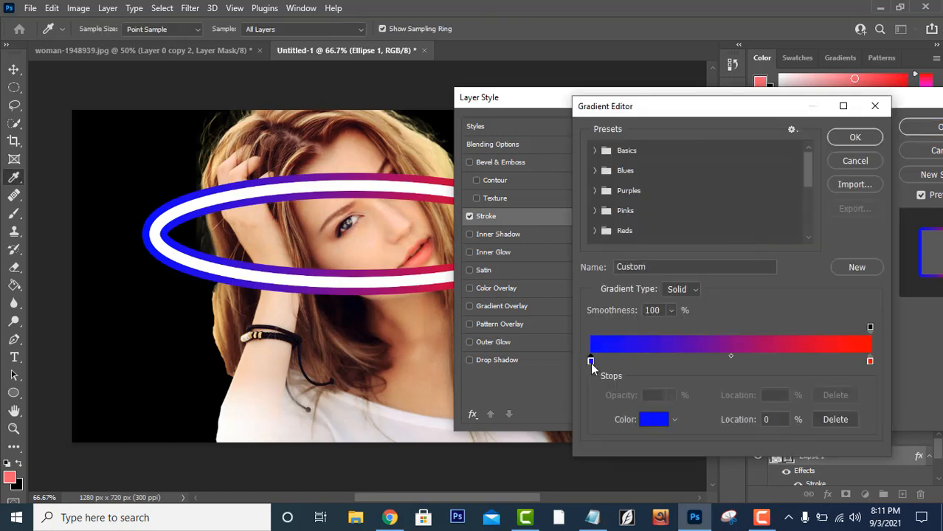
left_click(653, 419)
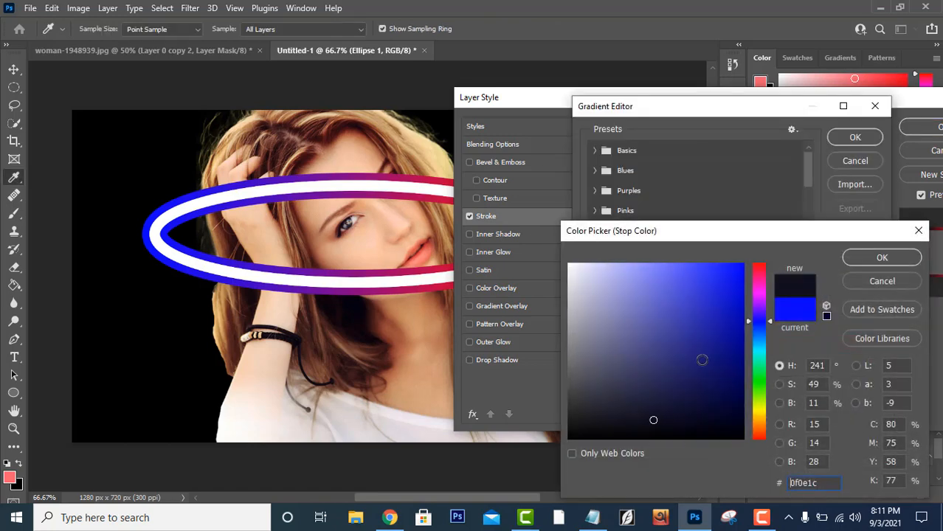
left_click(741, 265)
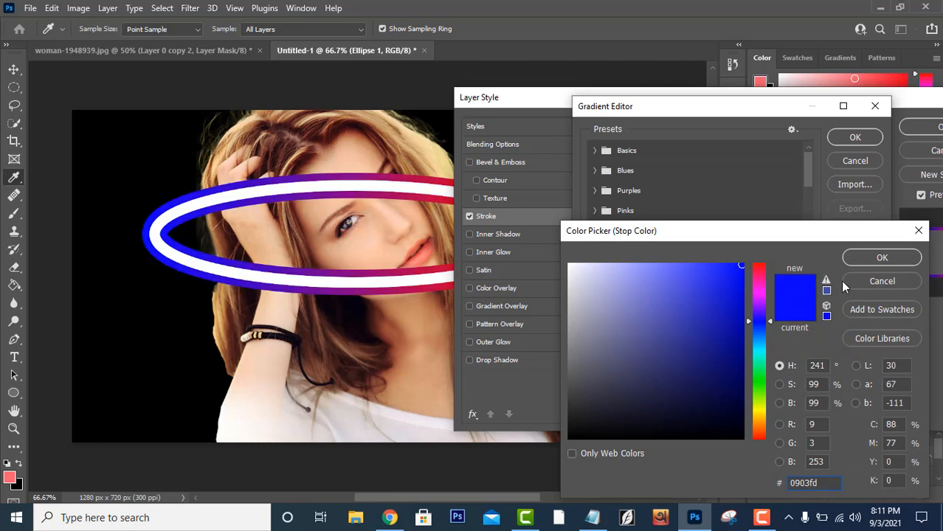
left_click(881, 257)
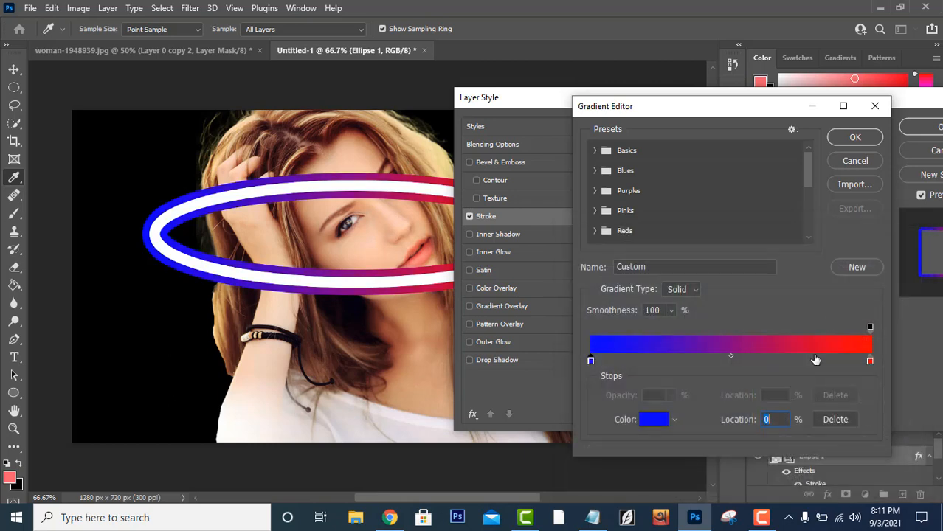
Set the ending color stop of the ellipse's stroke gradient to red fc0404 and accept the gradient
left_click(870, 362)
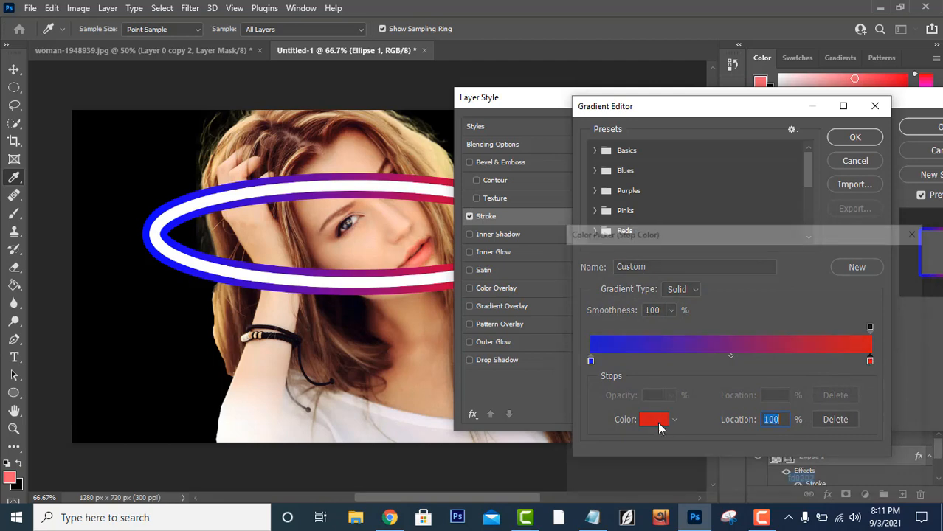
left_click(655, 419)
left_click(794, 309)
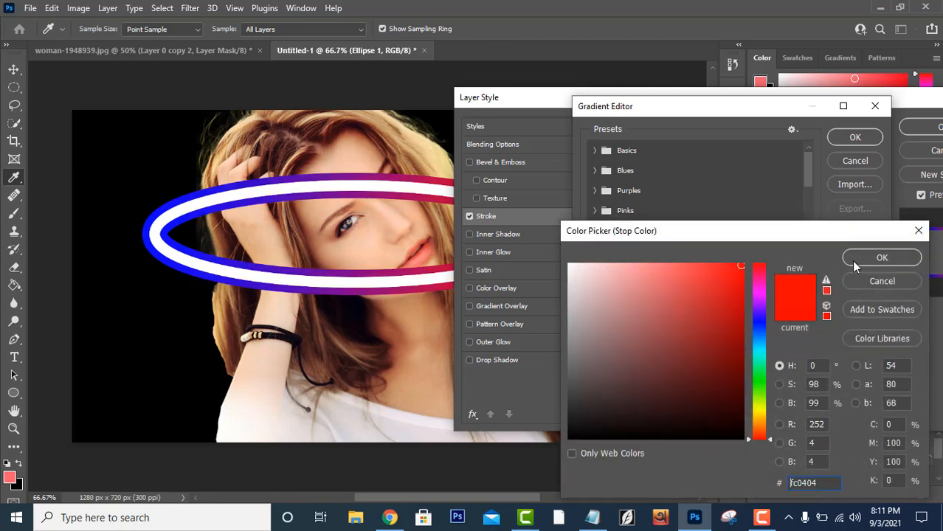
left_click(881, 258)
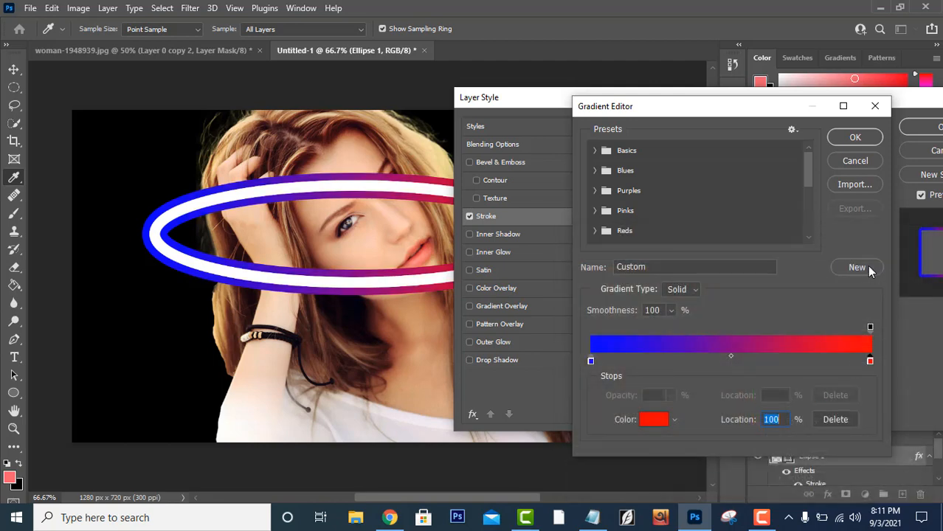
left_click(854, 137)
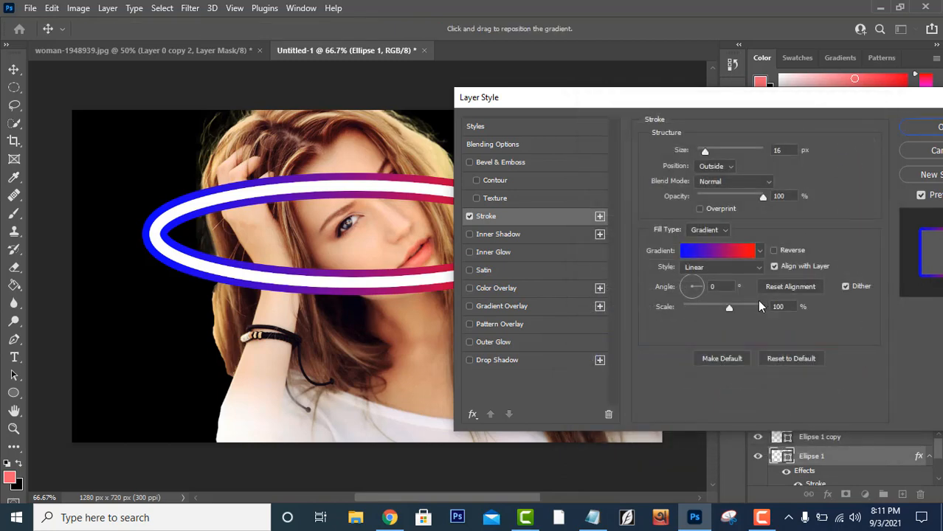
Set the gradient stroke's size to 16 px with a 0° angle and apply the layer style
left_click(726, 287)
left_click(778, 149)
type("16")
left_click(920, 132)
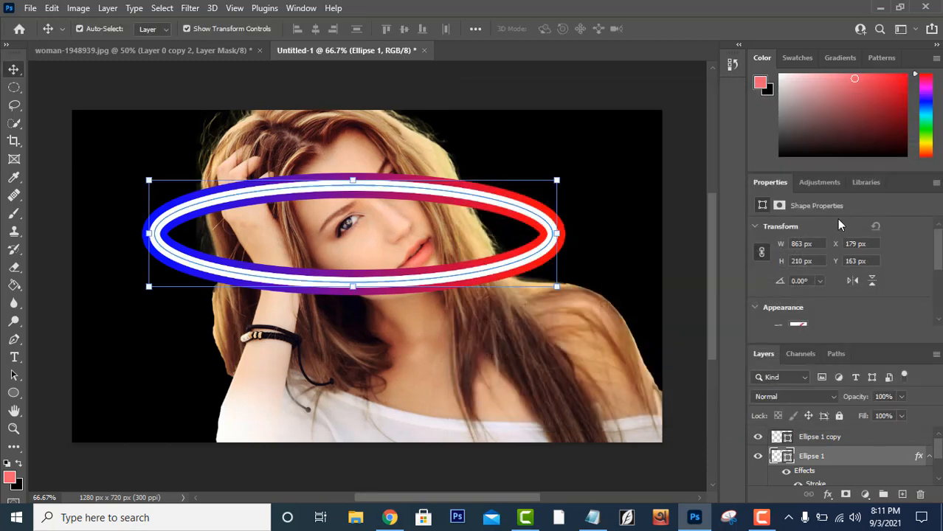
Convert the gradient-stroked ellipse layer to a smart object and apply a Gaussian Blur with a 34 px radius
right_click(829, 458)
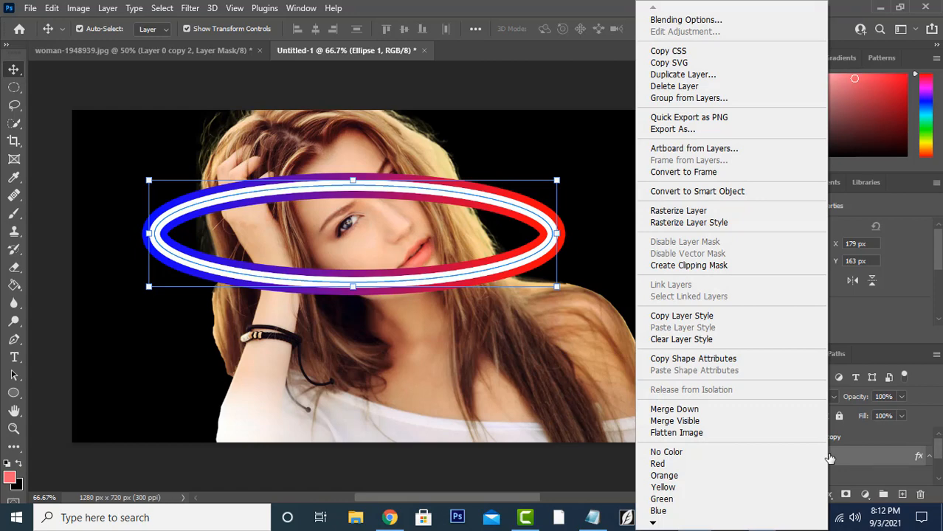
left_click(727, 192)
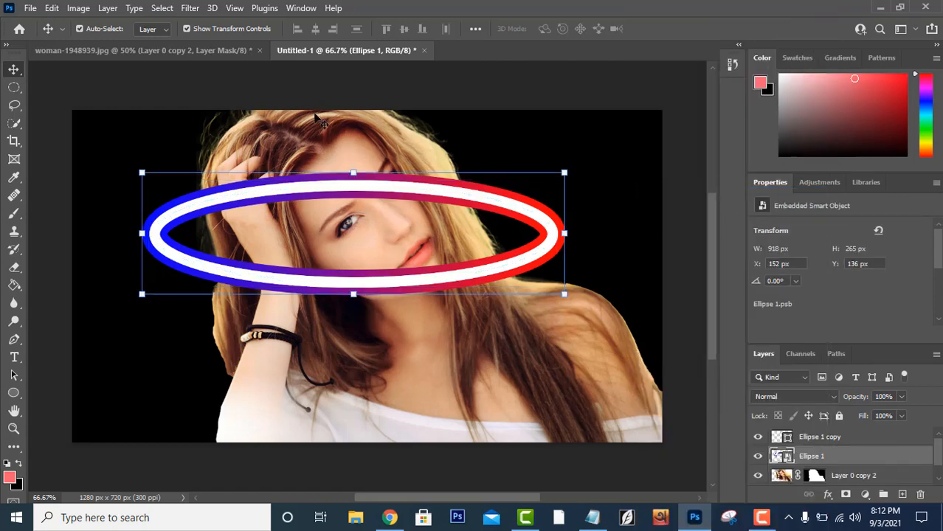
left_click(198, 11)
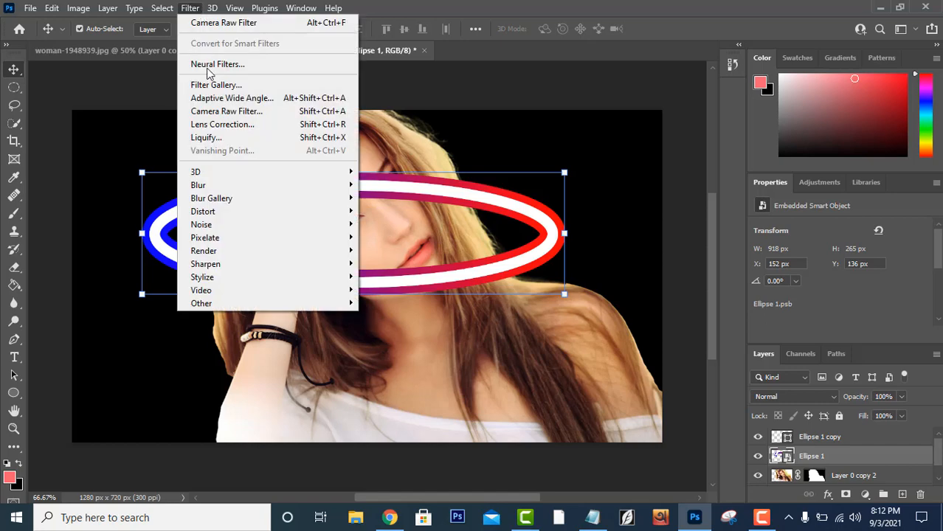
mouse_move(310, 185)
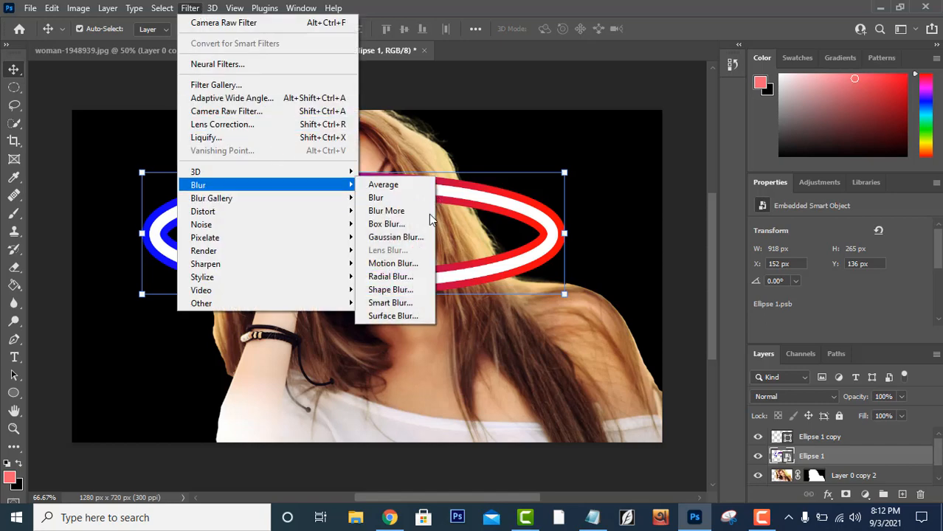
left_click(393, 237)
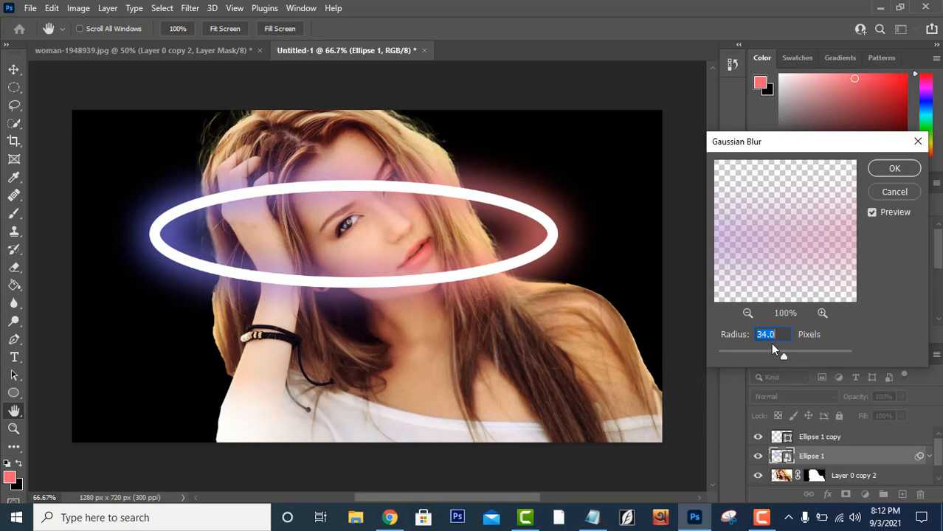
type("34")
left_click(903, 168)
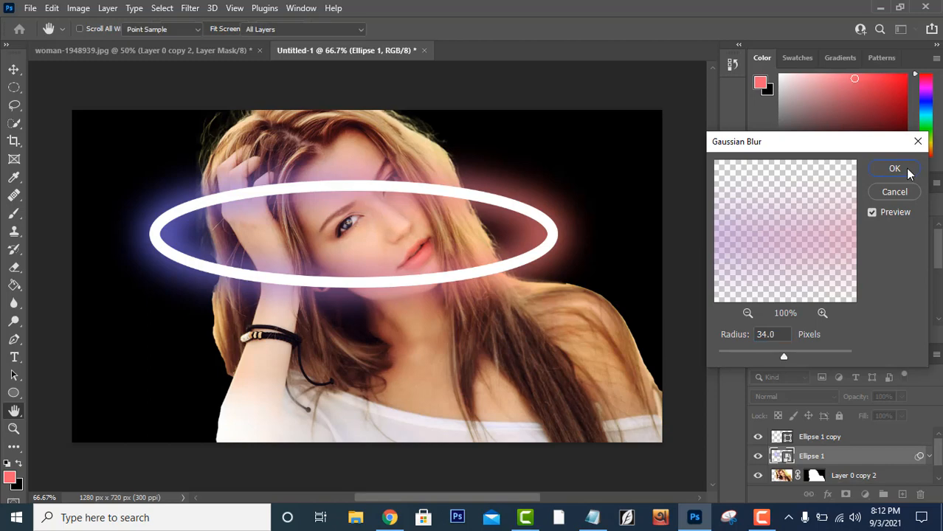
Rasterize the white ellipse copy and erase the part of the ring crossing the woman's hair and fingers with a 90 px eraser
left_click(841, 439)
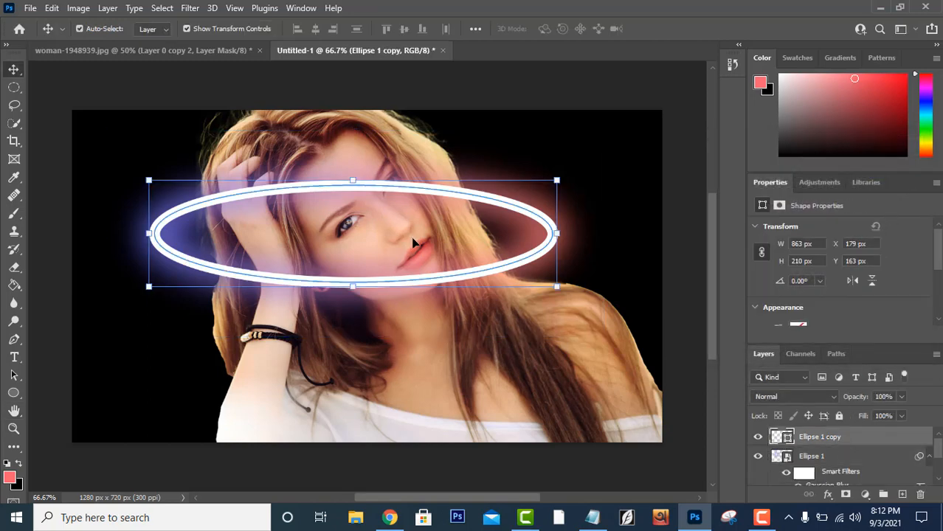
key("ctrl+plus")
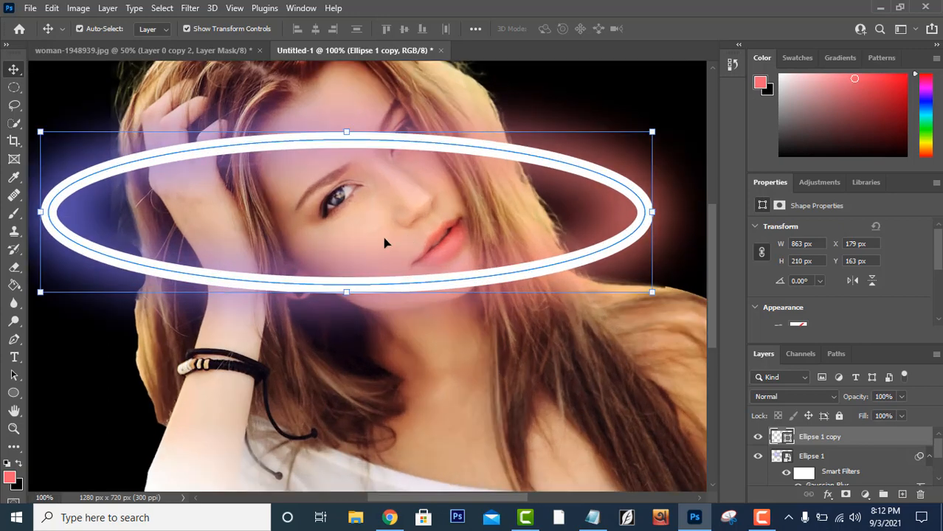
scroll(286, 248, "up", 1)
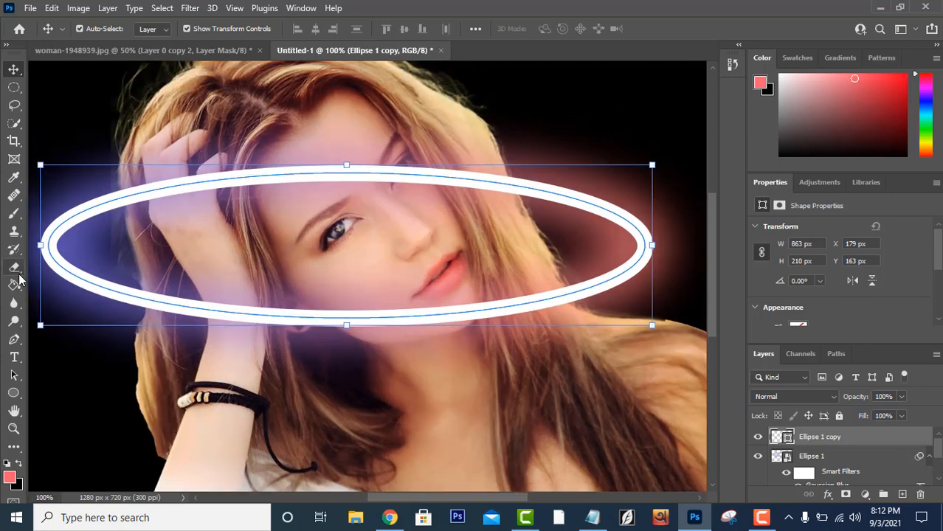
left_click(14, 267)
left_click(142, 197)
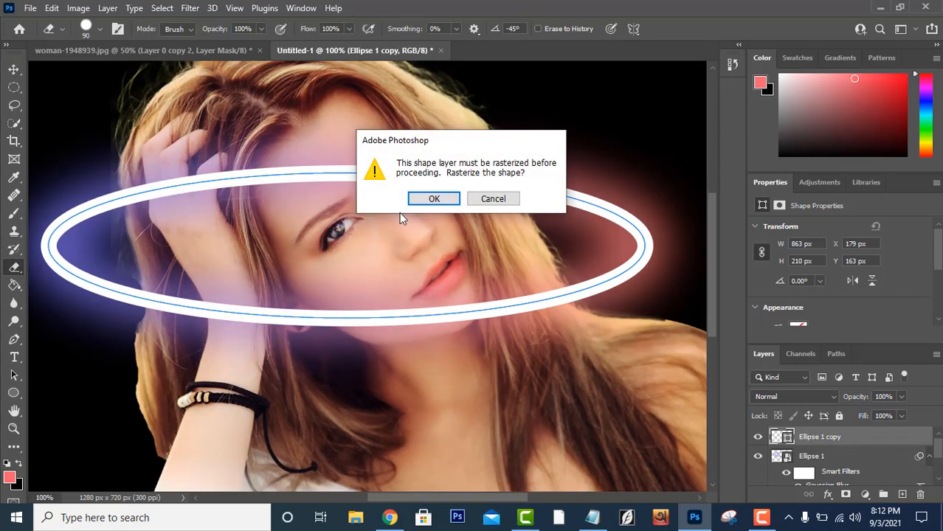
left_click(420, 195)
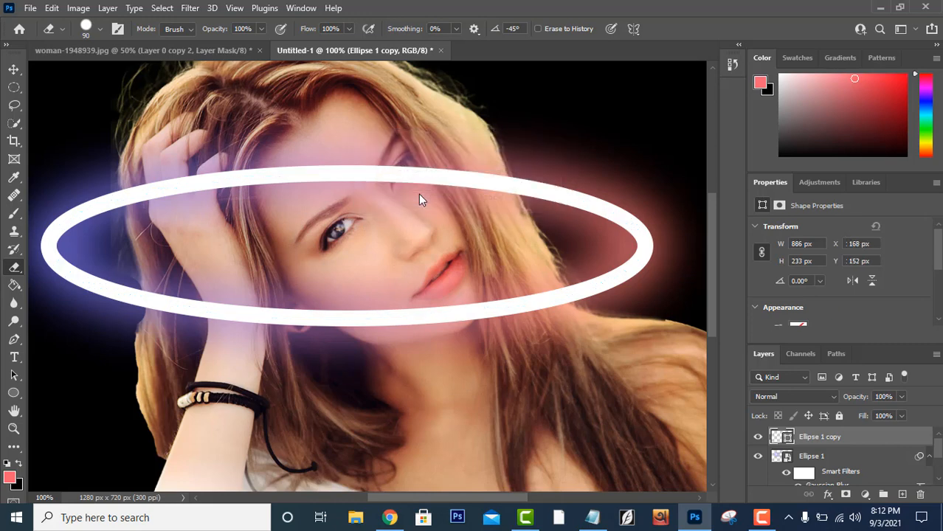
left_click(155, 194)
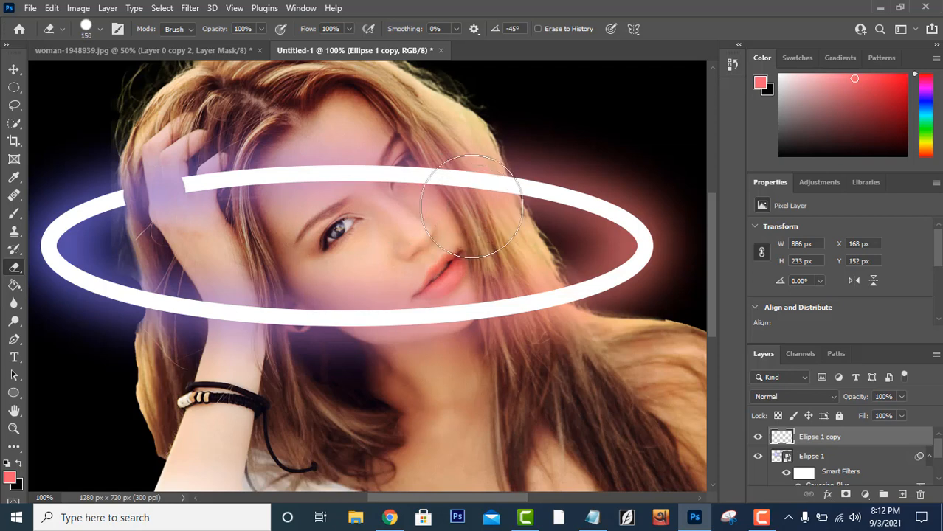
Enlarge the eraser to 150 px and erase the ring's upper arc across the woman's hair, forehead and hand
key("bracketright")
left_click(470, 209)
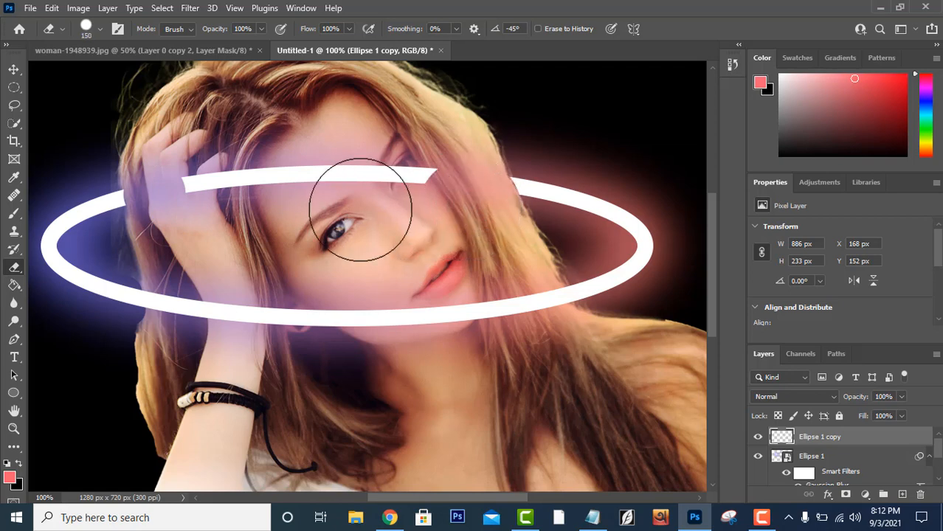
key("ctrl+z")
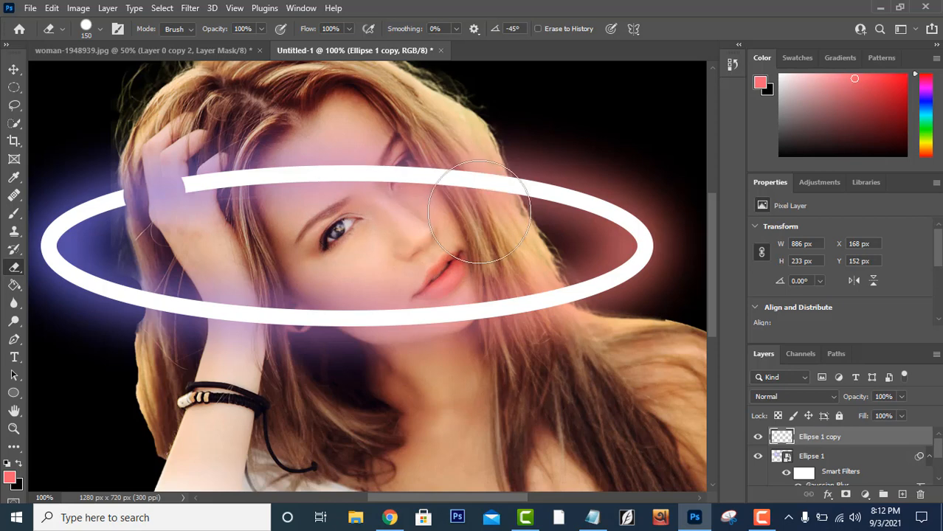
left_click(469, 213)
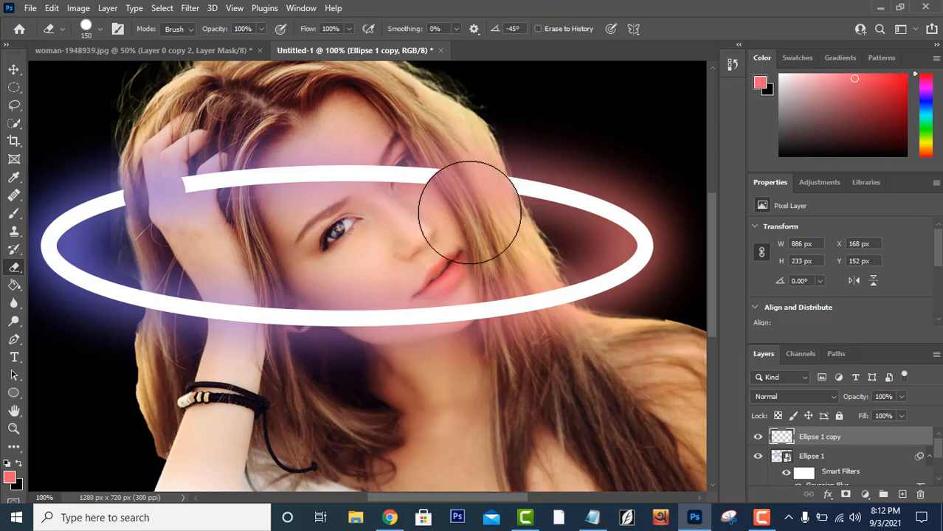
mouse_move(362, 207)
left_mouse_down()
mouse_move(383, 163)
mouse_move(400, 168)
mouse_move(257, 168)
mouse_move(229, 182)
left_mouse_up()
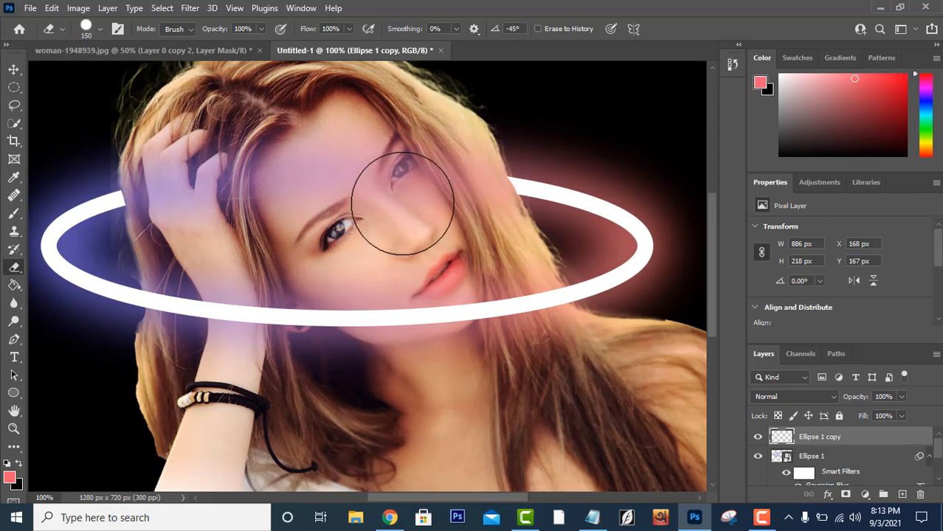
key("ctrl+minus")
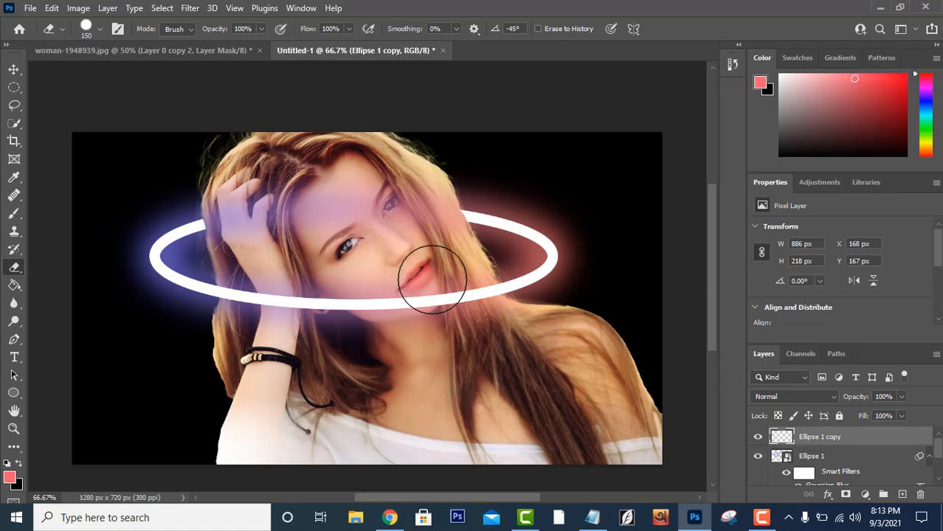
left_click(14, 72)
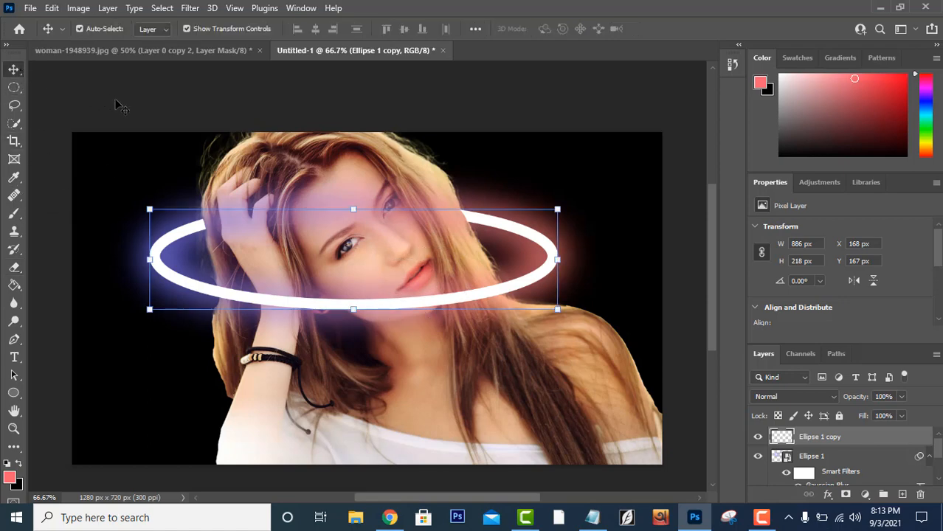
left_click(118, 106)
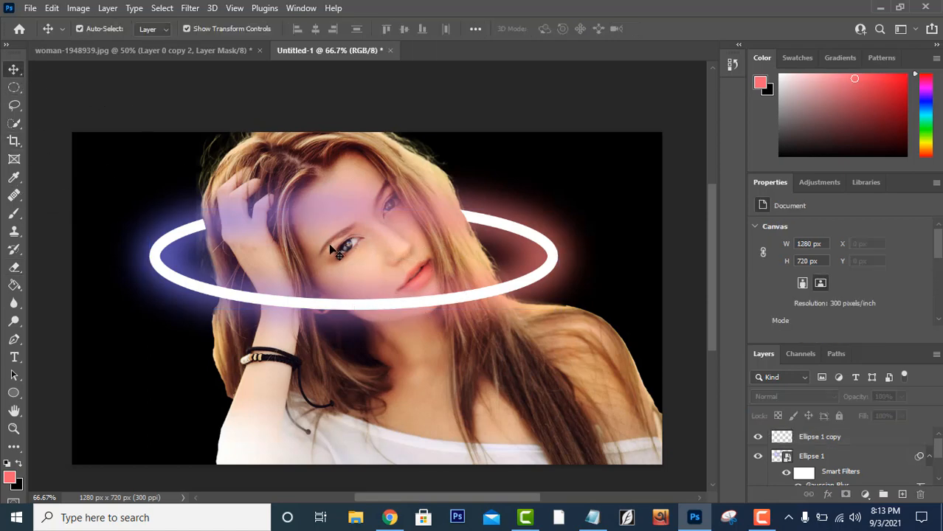
Merge the white ring, the blurred glow and the woman's cutout into a single layer
left_click(838, 443)
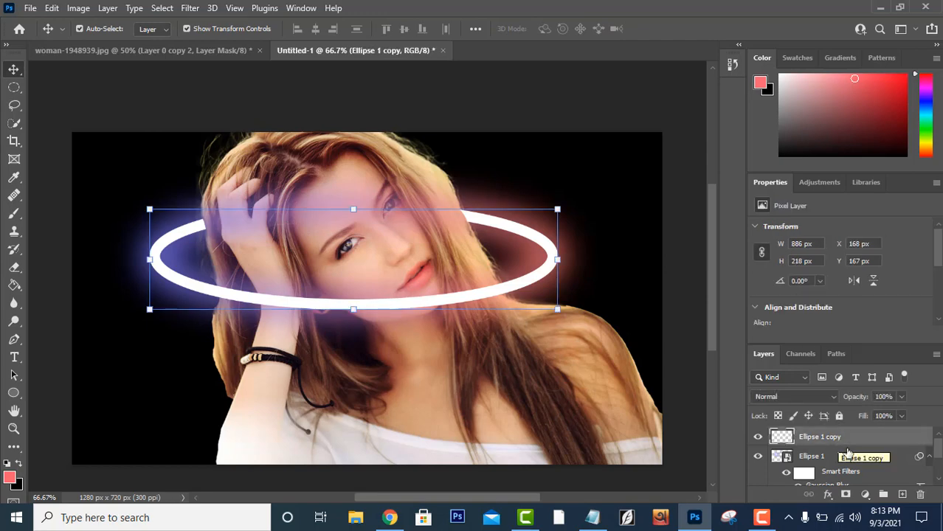
left_click(842, 458)
scroll(847, 460, "down", 1)
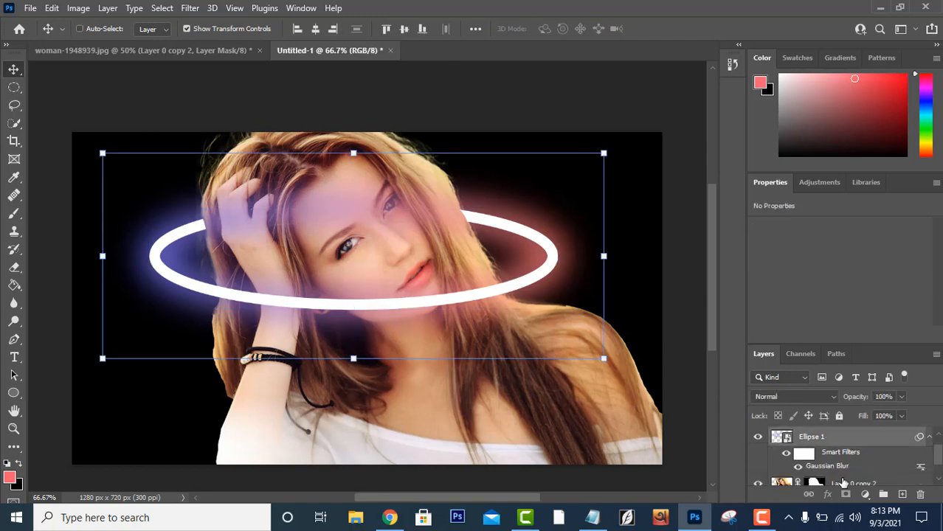
left_click(843, 483, "ctrl")
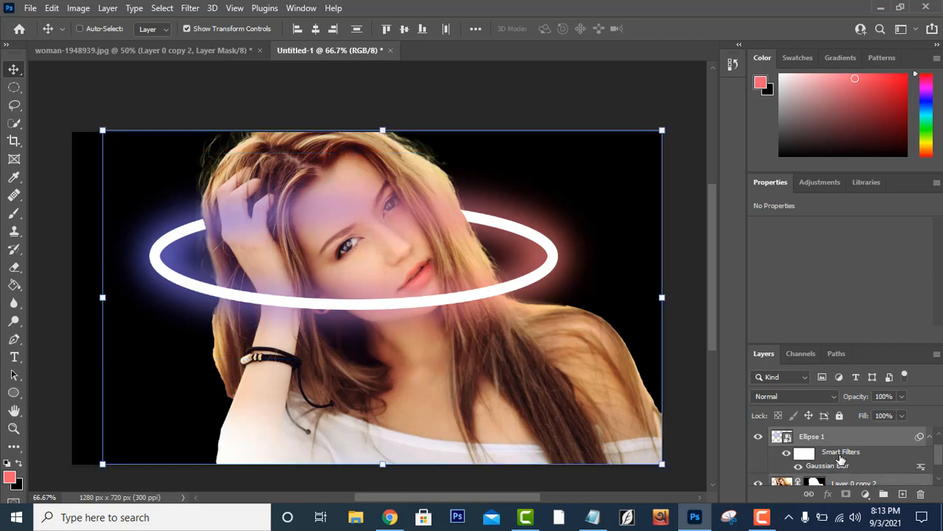
key("ctrl+e")
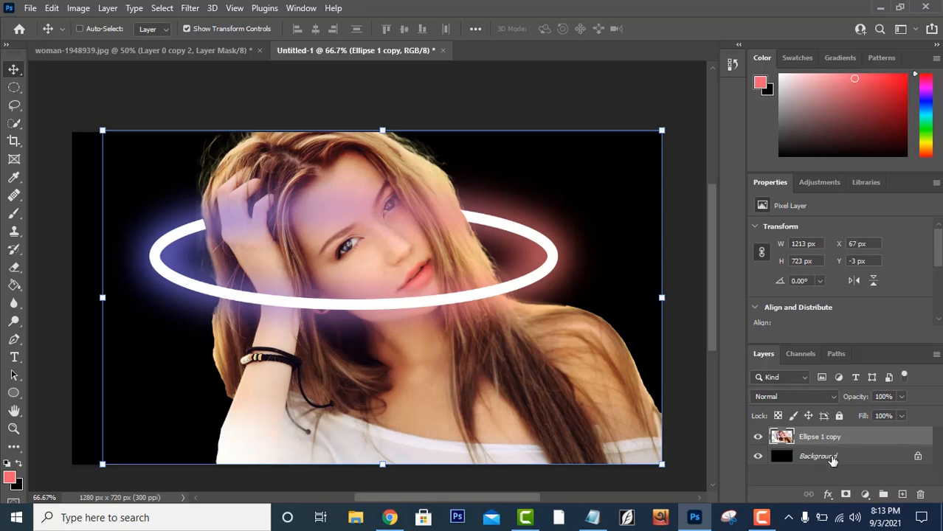
Merge the combined layer with the Background and add a new empty layer above it
left_click(832, 457, "ctrl")
right_click(833, 459)
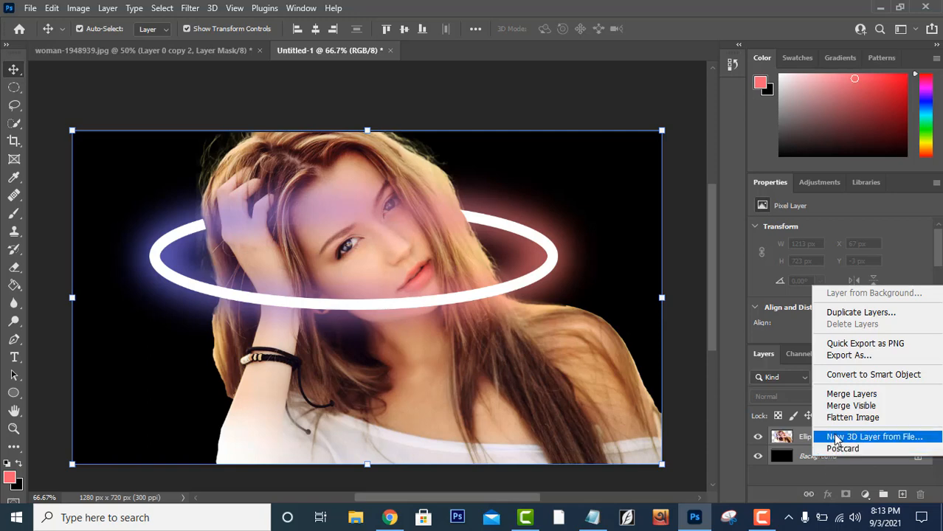
left_click(853, 394)
left_click(902, 493)
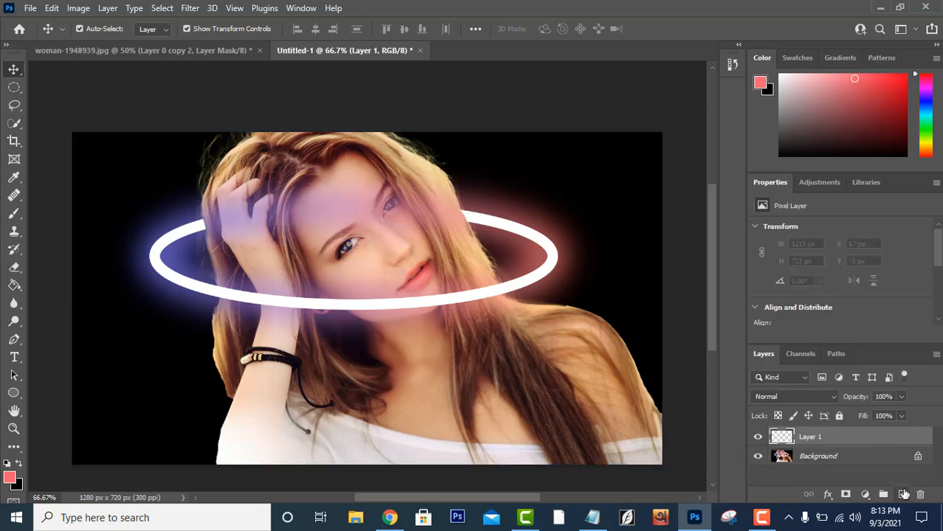
Set the foreground color to the blue sampled from the glow inside the ring
key("ctrl+plus")
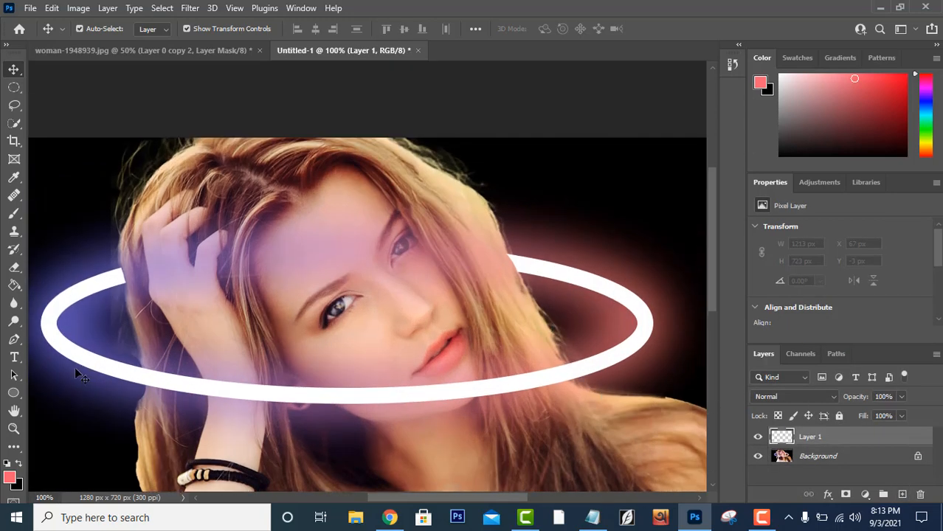
left_click(10, 477)
left_click(99, 320)
left_click(882, 255)
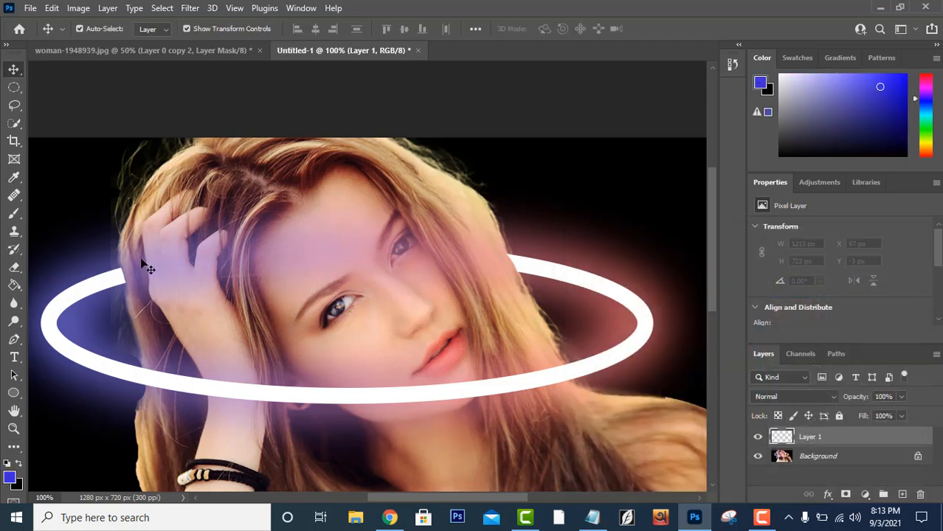
Paint a blue tint over the woman's hand, hair and face with a soft 125 px brush, raising its opacity to 14%
key("b")
left_click(205, 233)
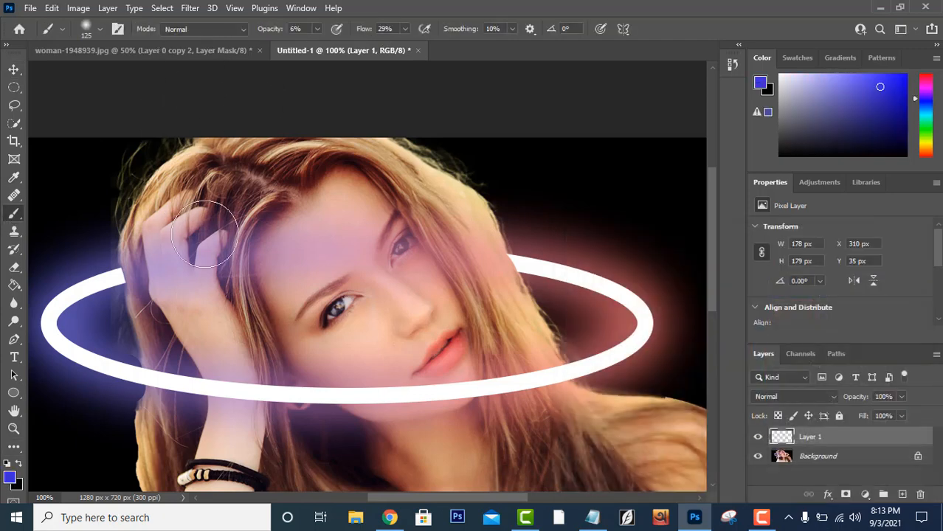
mouse_move(317, 29)
left_mouse_down()
mouse_move(331, 44)
mouse_move(309, 46)
left_mouse_up()
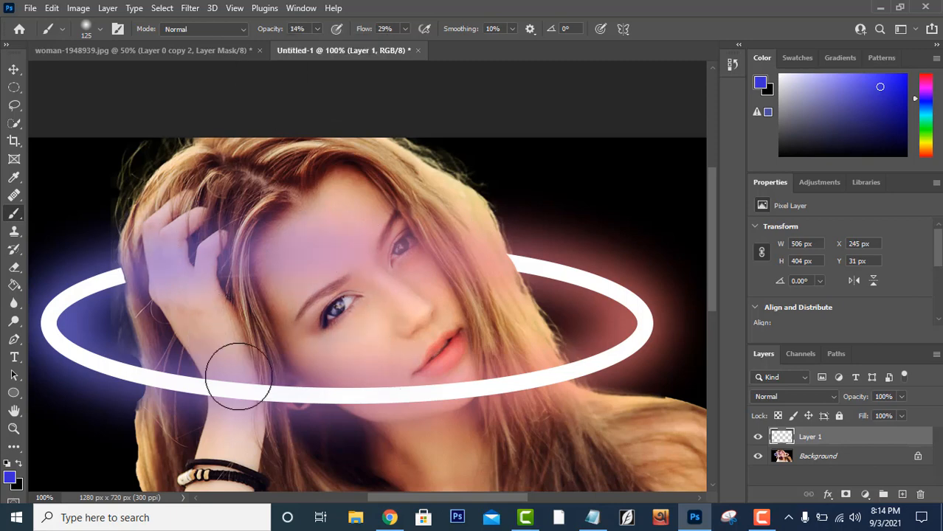
scroll(234, 369, "down", 5)
left_click_drag(281, 360, 368, 336)
scroll(365, 310, "up", 2)
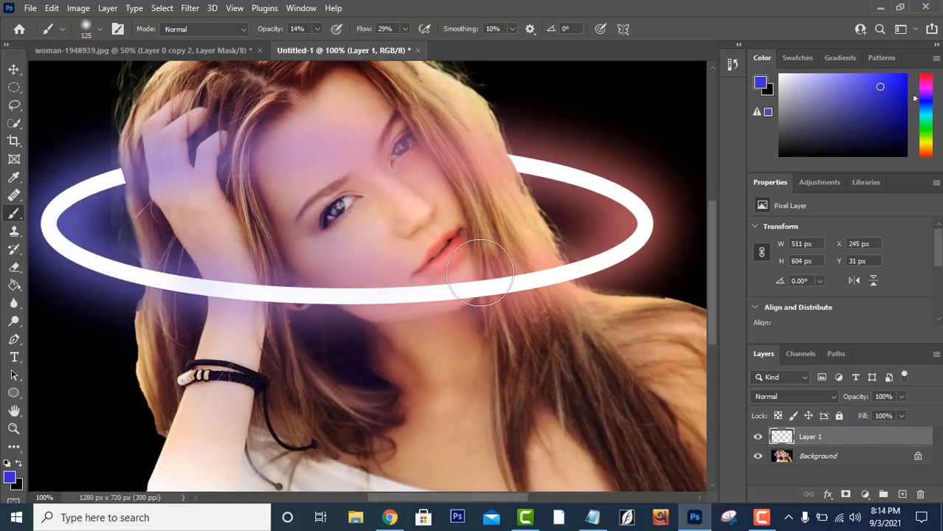
Extend the soft blue tint from the mouth down to the neck and across the hair and hand
left_click_drag(480, 273, 348, 351)
scroll(369, 327, "up", 1)
left_click_drag(274, 161, 181, 158)
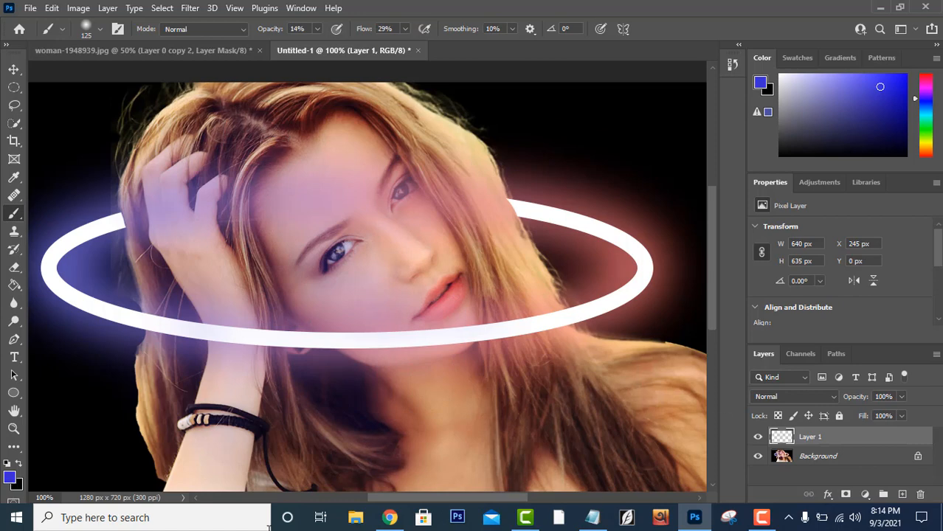
Add a new empty layer and set the foreground color to the red sampled from the ring's glow
left_click(901, 494)
left_click(10, 478)
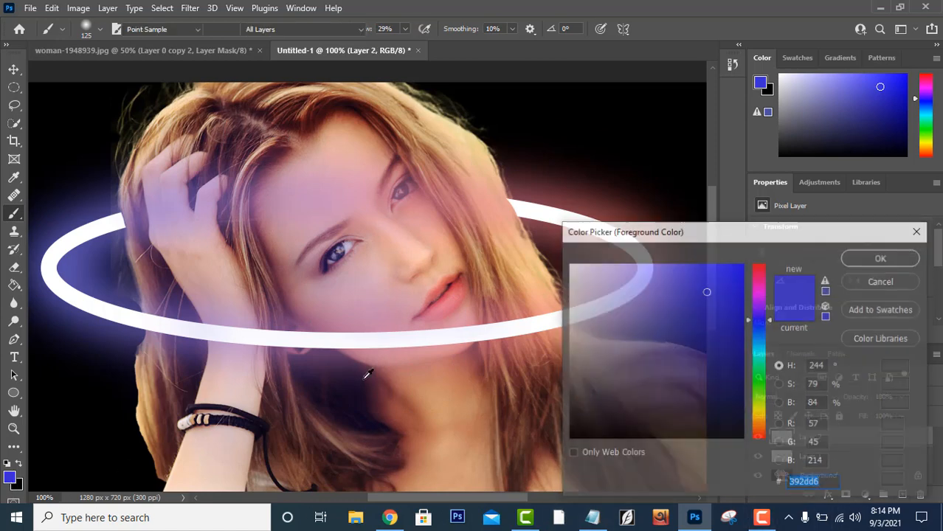
left_click(553, 211)
key("Return")
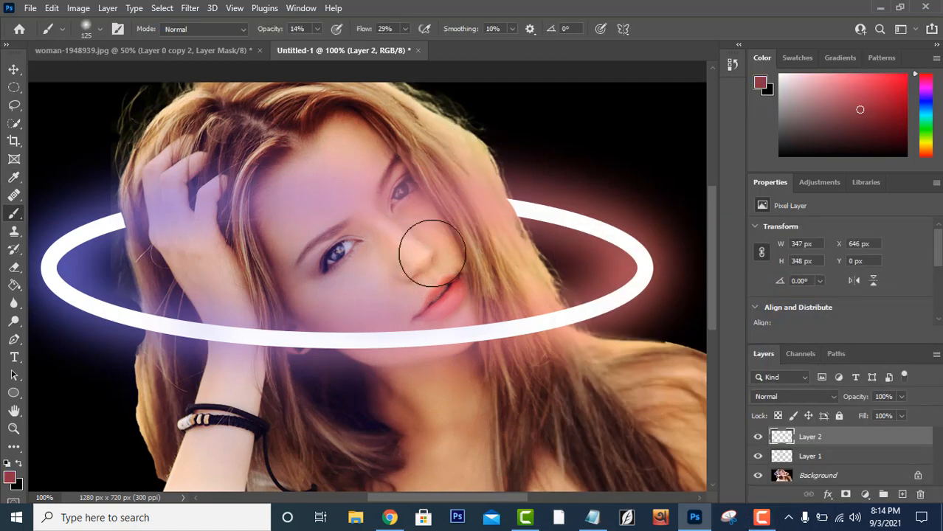
Paint a soft red tint from the woman's cheek across her hair to her shoulder at 14% opacity
mouse_move(432, 253)
left_mouse_down()
mouse_move(415, 208)
mouse_move(561, 275)
mouse_move(495, 308)
mouse_move(532, 228)
mouse_move(360, 118)
mouse_move(618, 359)
left_mouse_up()
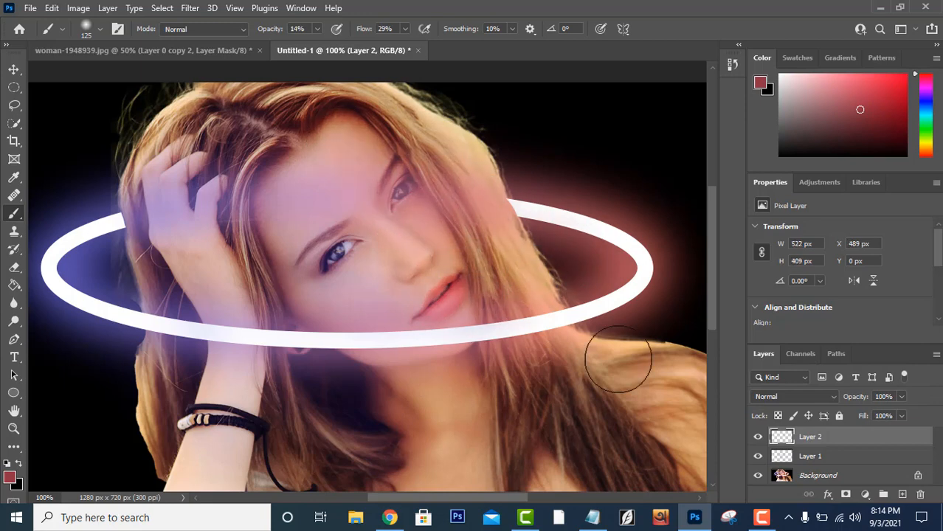
key("ctrl+minus")
key("ctrl+plus")
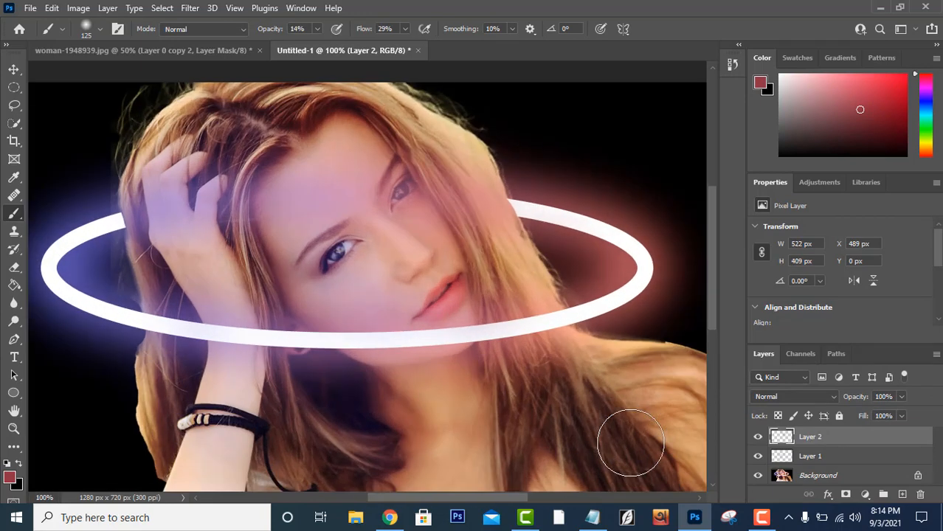
Erase excess red tint from the woman's face with a 150 px eraser at 74% opacity and 33% flow
left_click(14, 267)
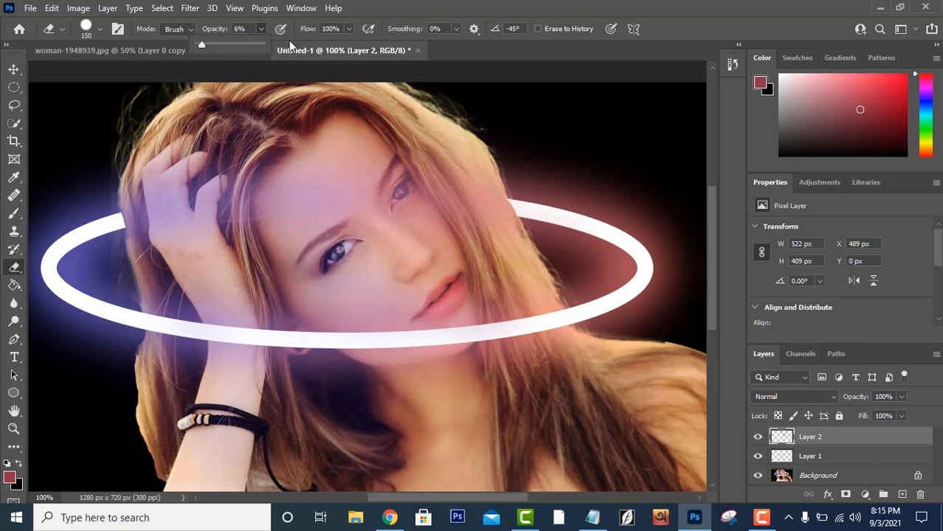
left_click(348, 29)
left_click_drag(412, 45, 365, 47)
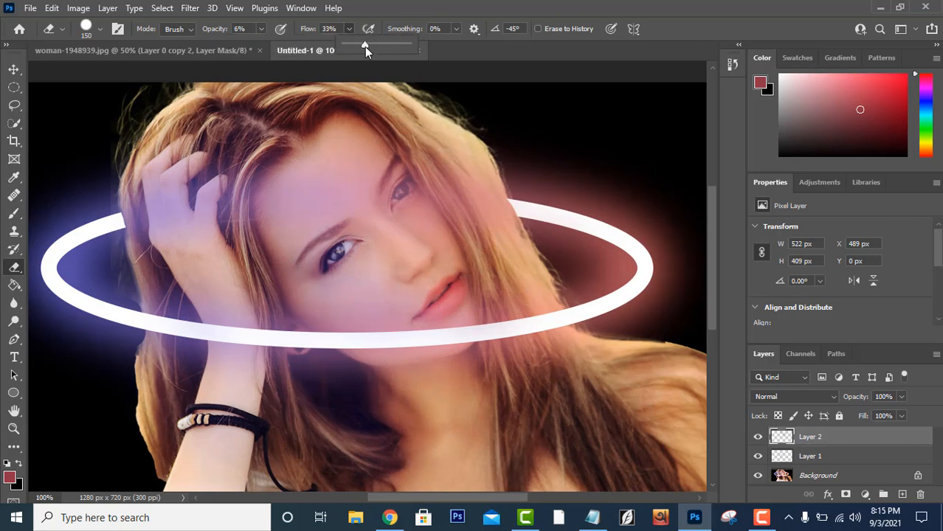
mouse_move(262, 29)
left_mouse_down()
mouse_move(275, 45)
mouse_move(307, 45)
left_mouse_up()
left_click_drag(428, 236, 446, 231)
left_click(349, 29)
left_click_drag(367, 139, 386, 158)
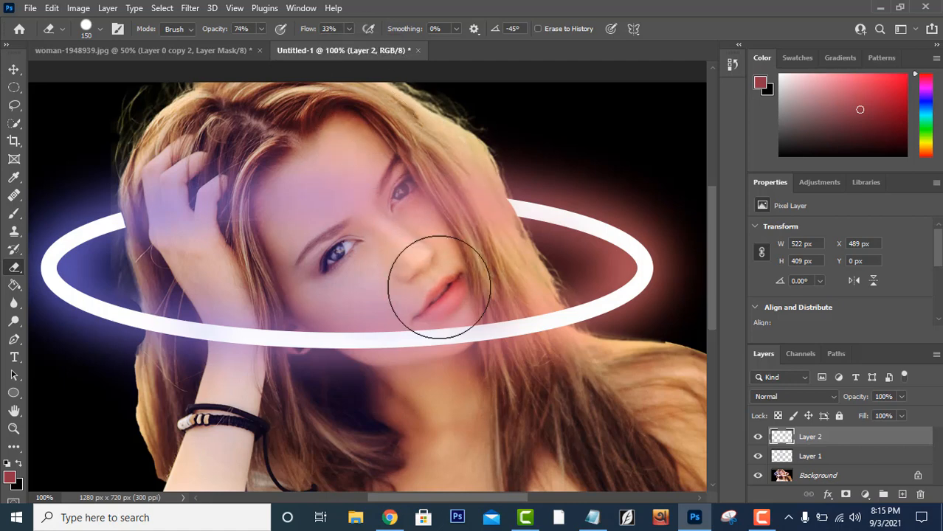
key("ctrl+minus")
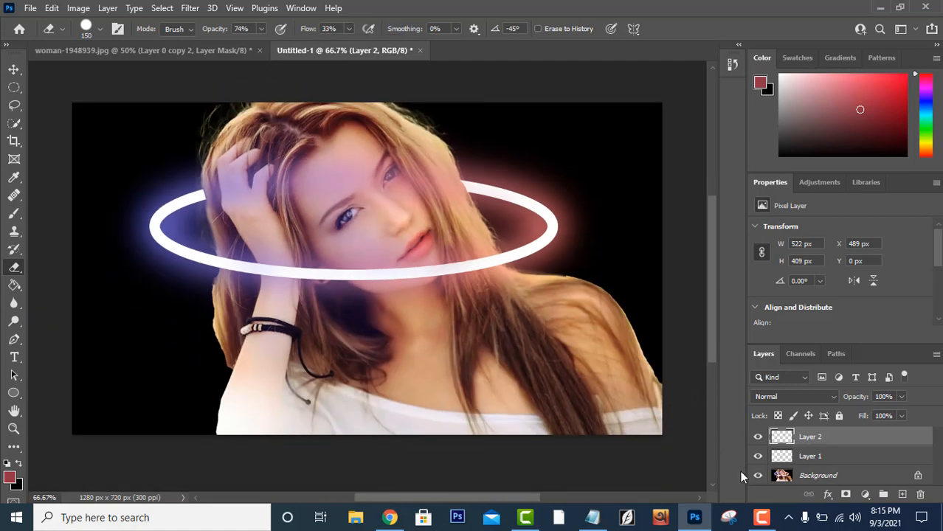
Merge both tint layers with the Background layer
left_click(818, 456, "shift")
right_click(813, 466)
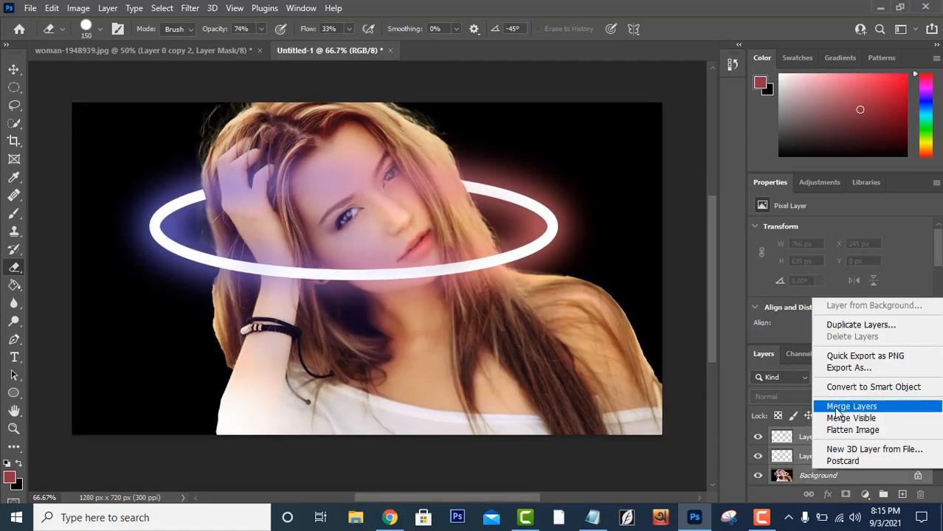
left_click(850, 407)
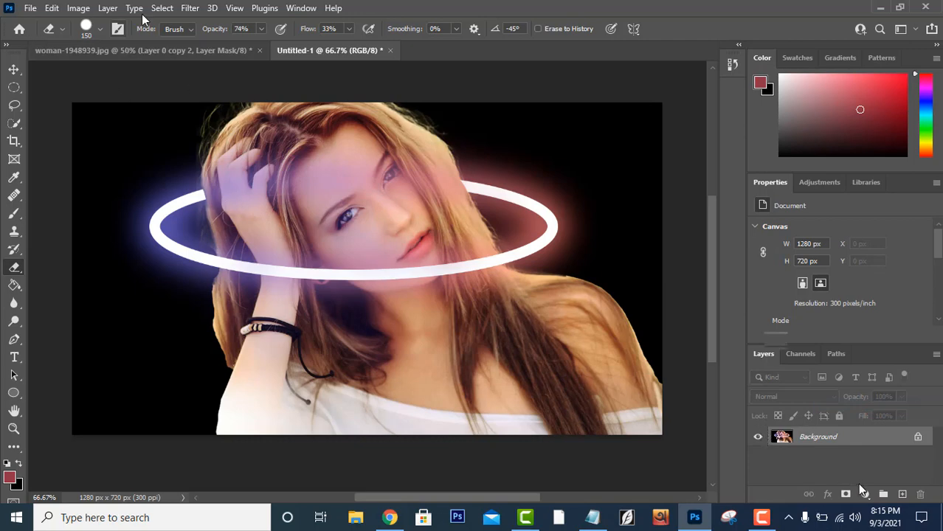
Open the Camera Raw Filter on the merged image and bring up the Color Grading wheels
left_click(162, 9)
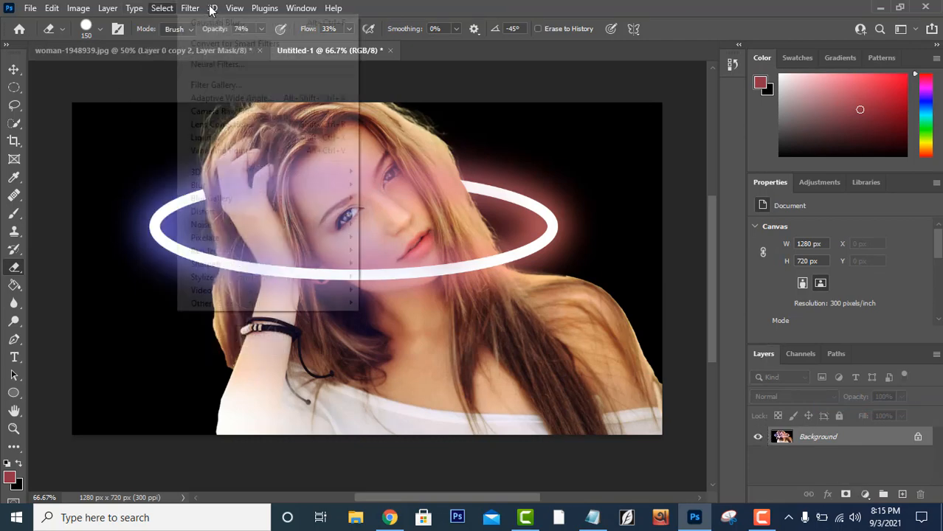
left_click(189, 8)
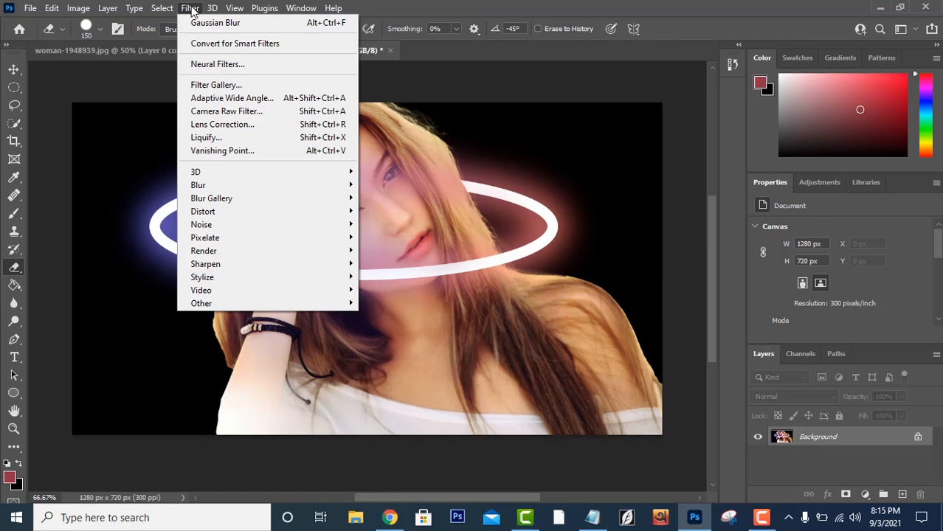
left_click(222, 111)
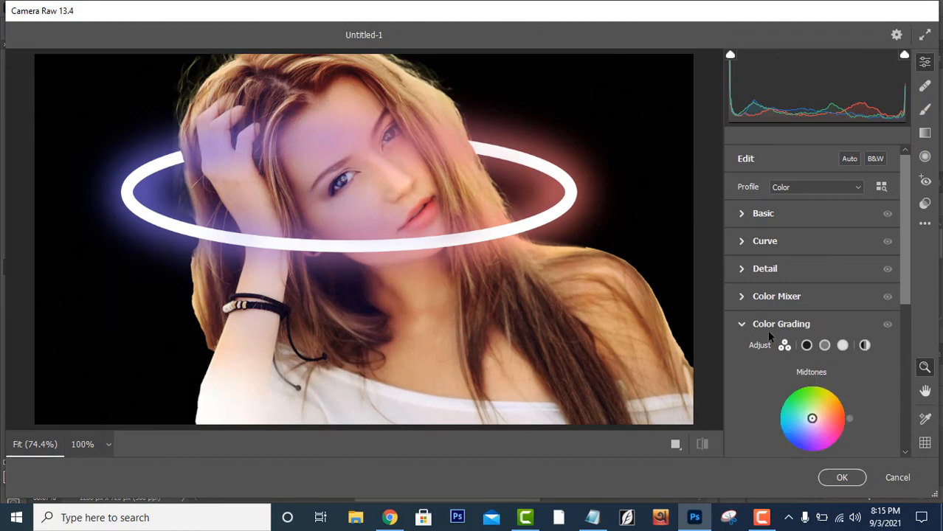
scroll(742, 325, "down", 5)
scroll(744, 295, "up", 4)
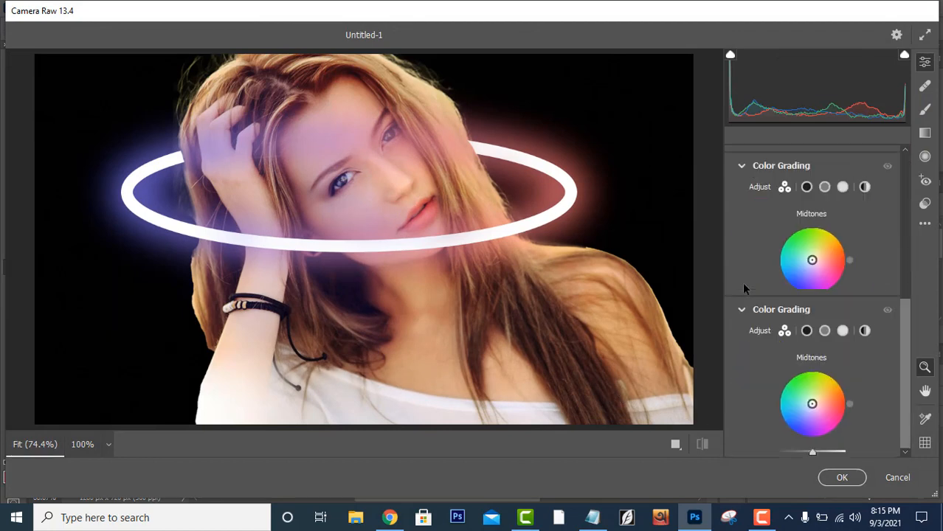
left_click(742, 281)
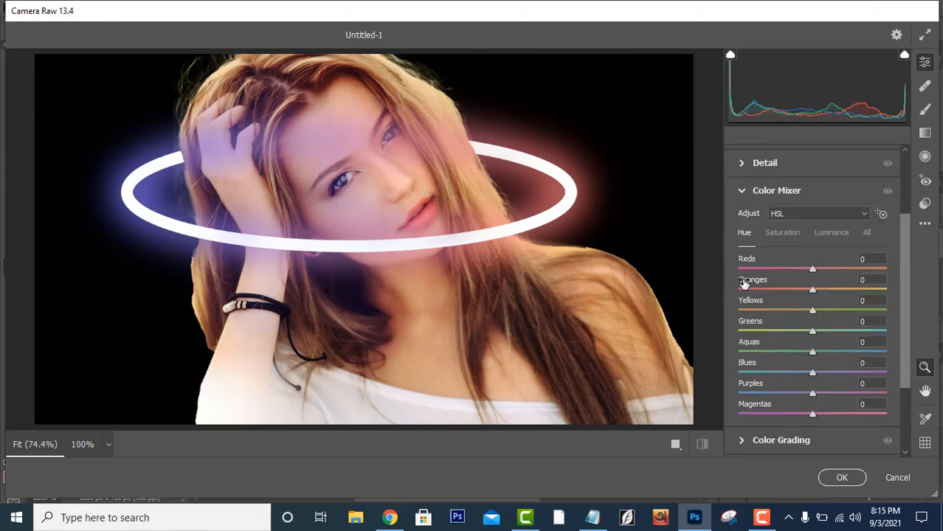
scroll(742, 303, "down", 3)
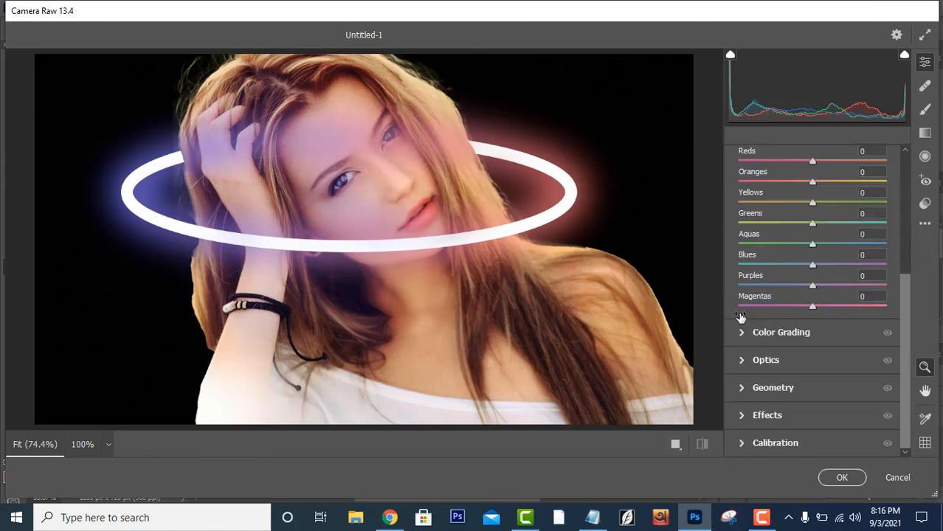
left_click(742, 336)
scroll(760, 317, "down", 4)
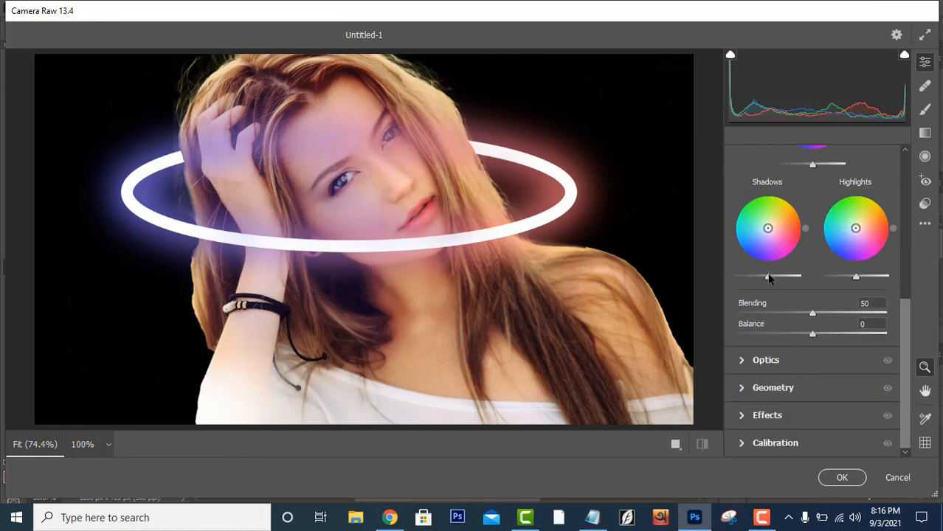
Raise the luminance of the shadows, highlights and midtones to the maximum in Color Grading and apply the filter
left_click_drag(768, 278, 892, 280)
scroll(818, 312, "up", 8)
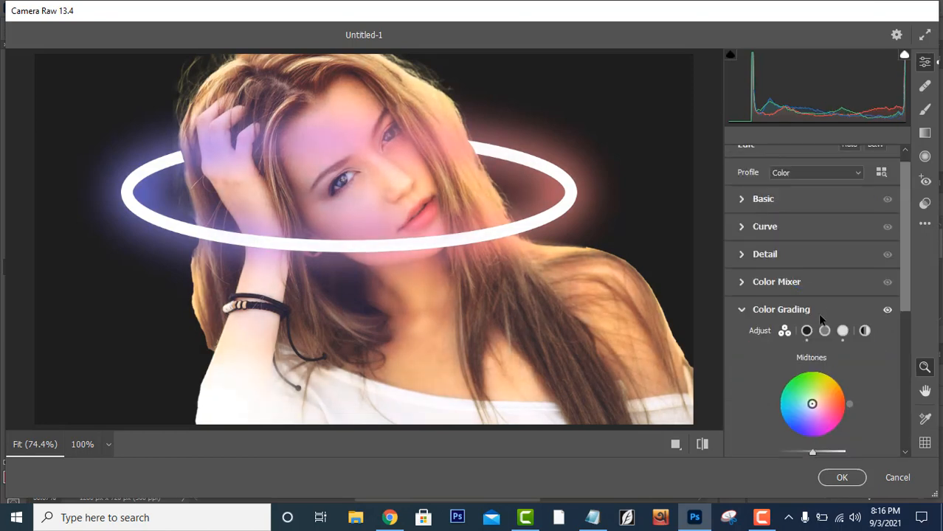
scroll(825, 356, "down", 4)
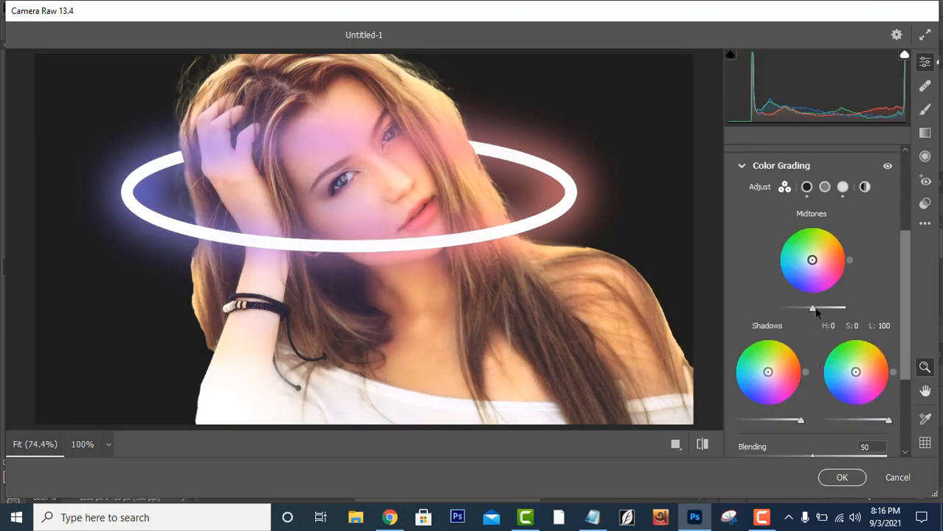
left_click_drag(816, 310, 847, 310)
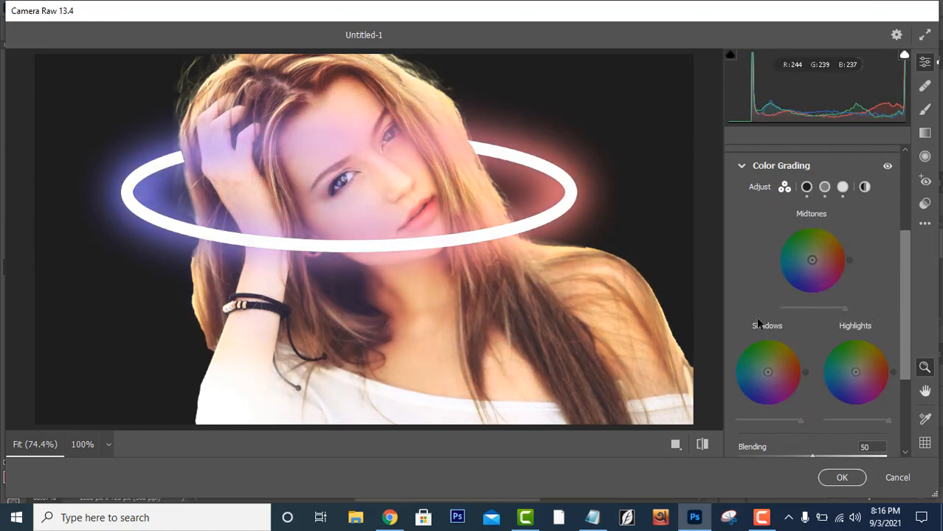
scroll(770, 333, "down", 3)
scroll(783, 369, "up", 3)
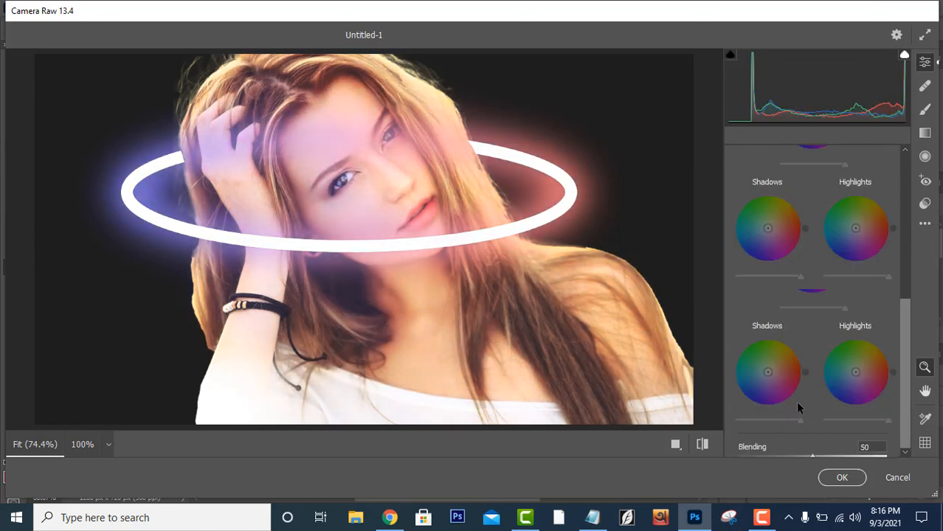
left_click(841, 478)
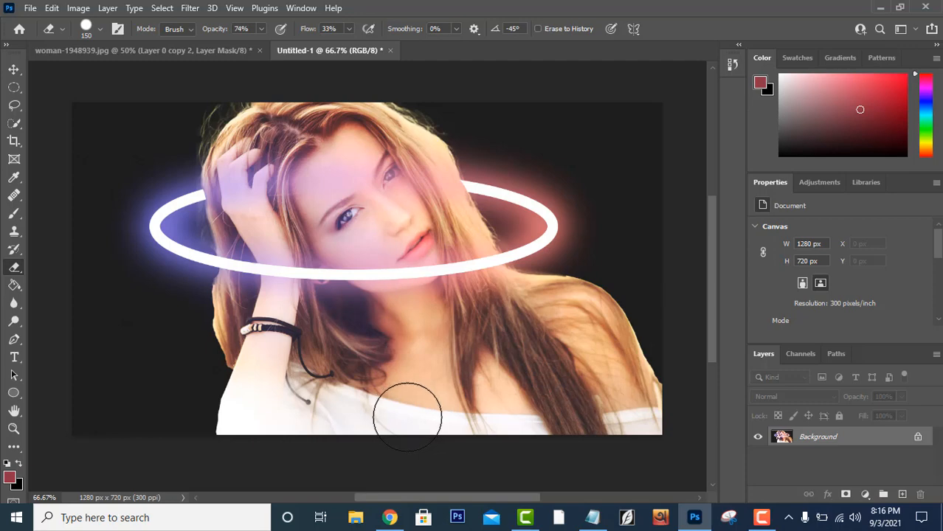
scroll(406, 414, "up", 1)
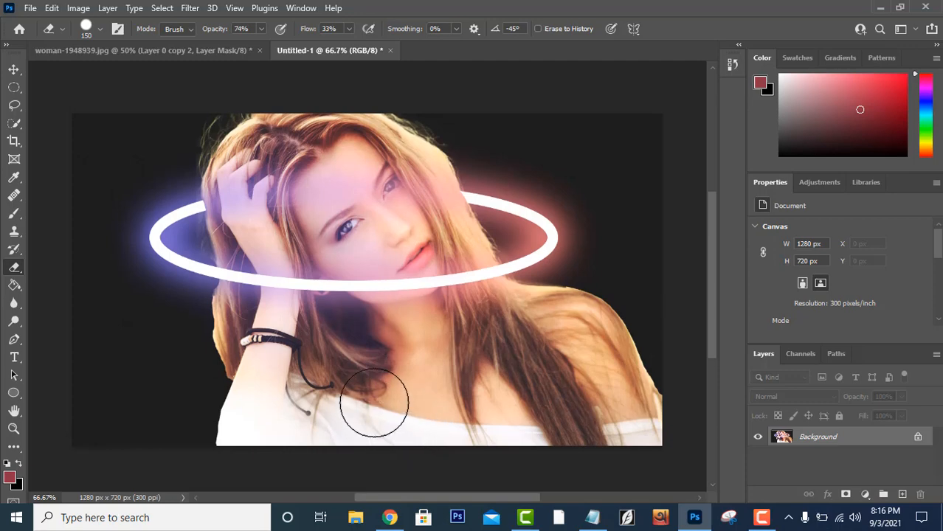